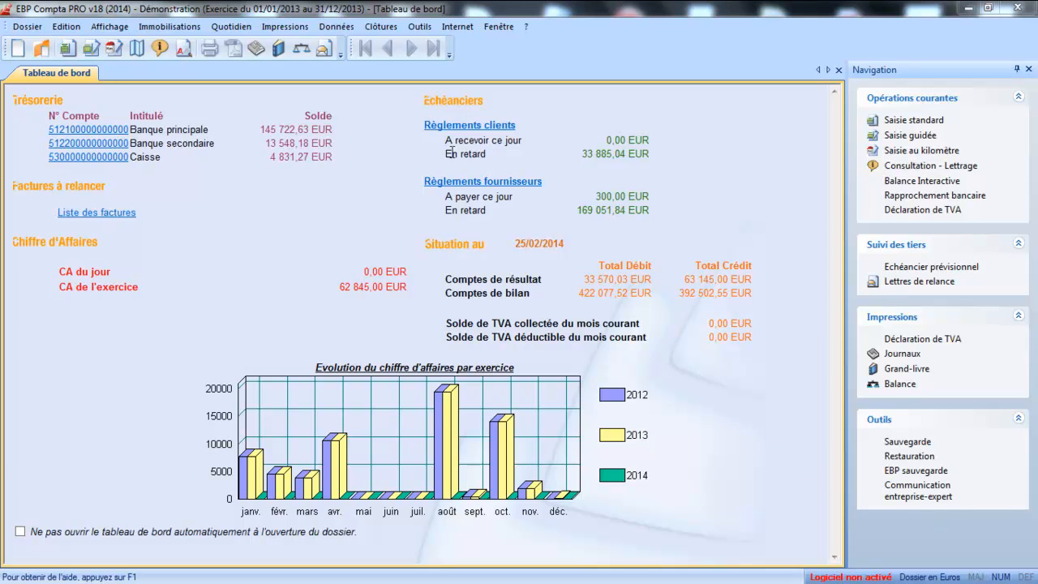
# Step: Create a new analytical post with code COM and label "Service commercial"
pyautogui.click(337, 26)
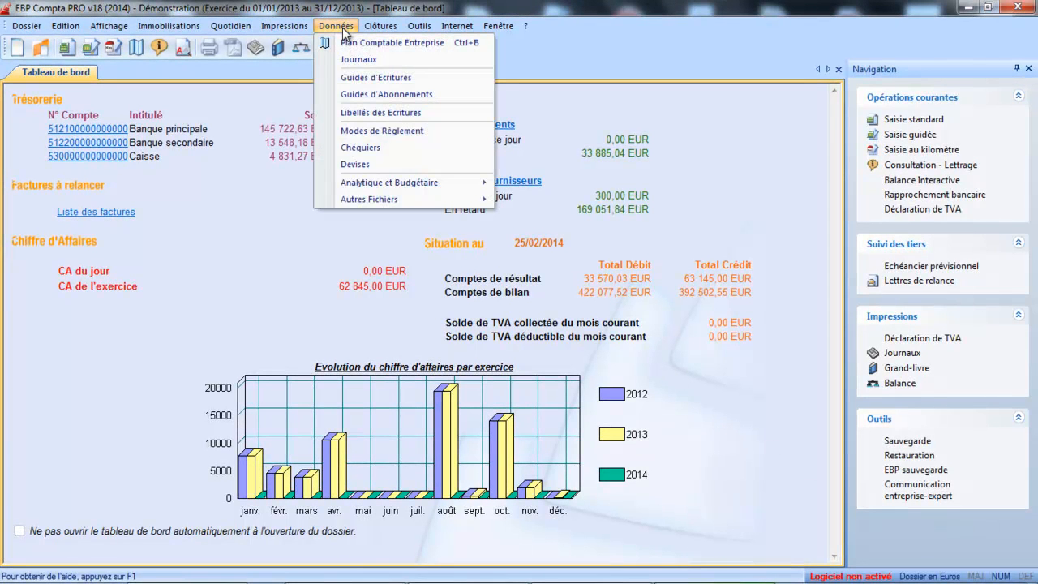
pyautogui.moveTo(359, 185)
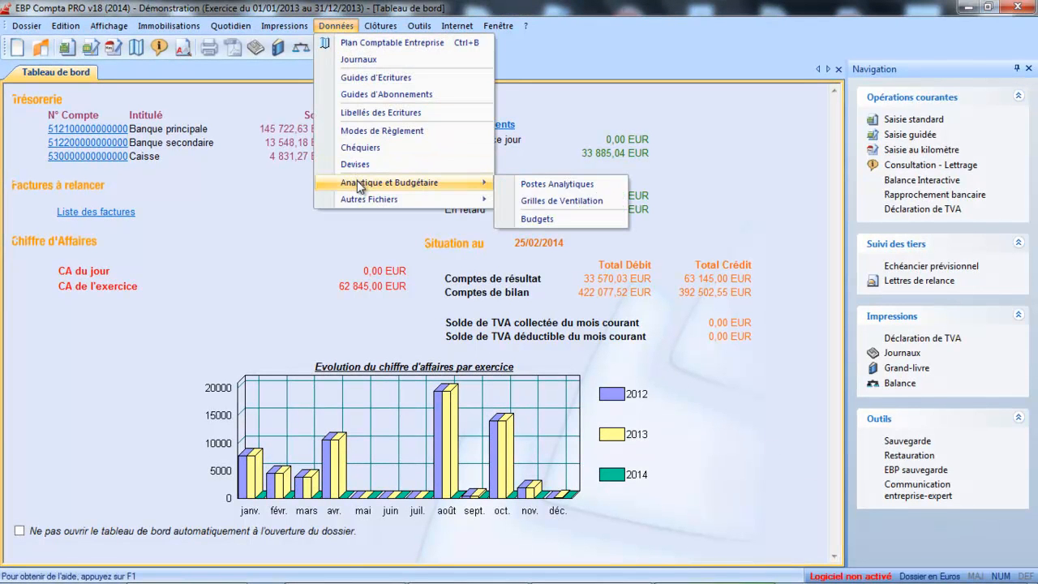
pyautogui.click(559, 188)
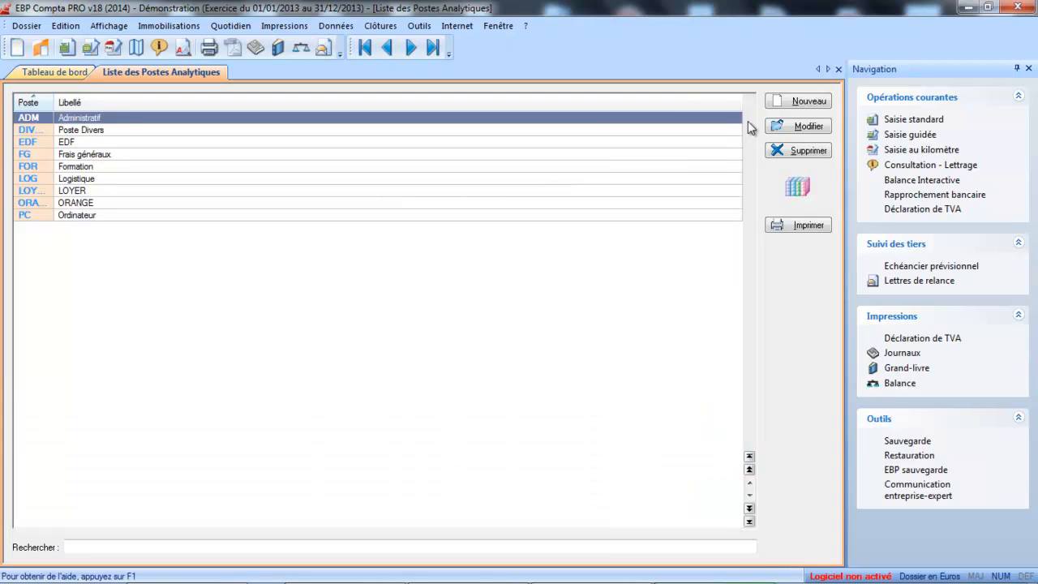
pyautogui.click(783, 104)
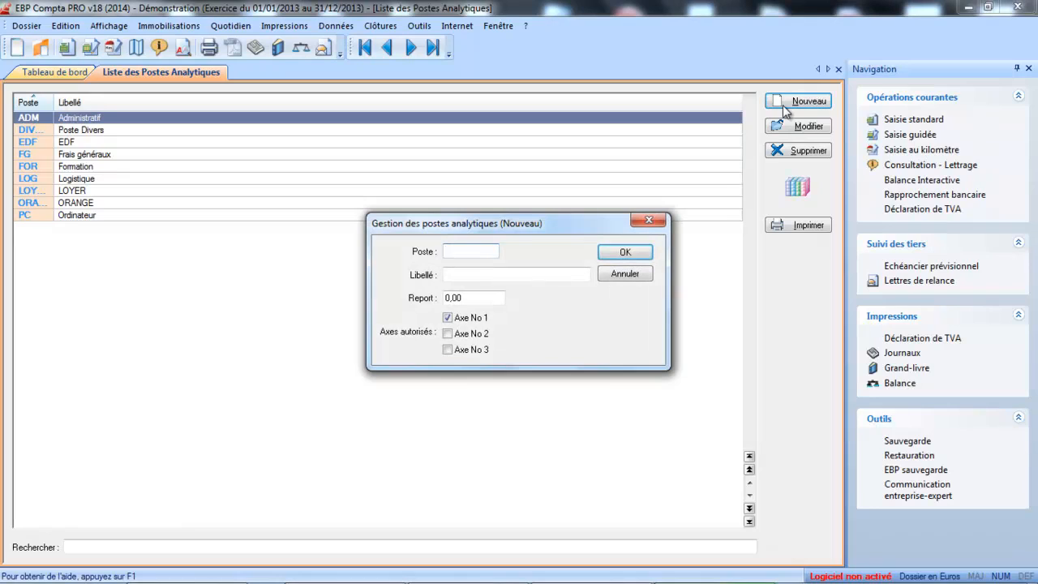
pyautogui.write('COM')
pyautogui.press('Tab')
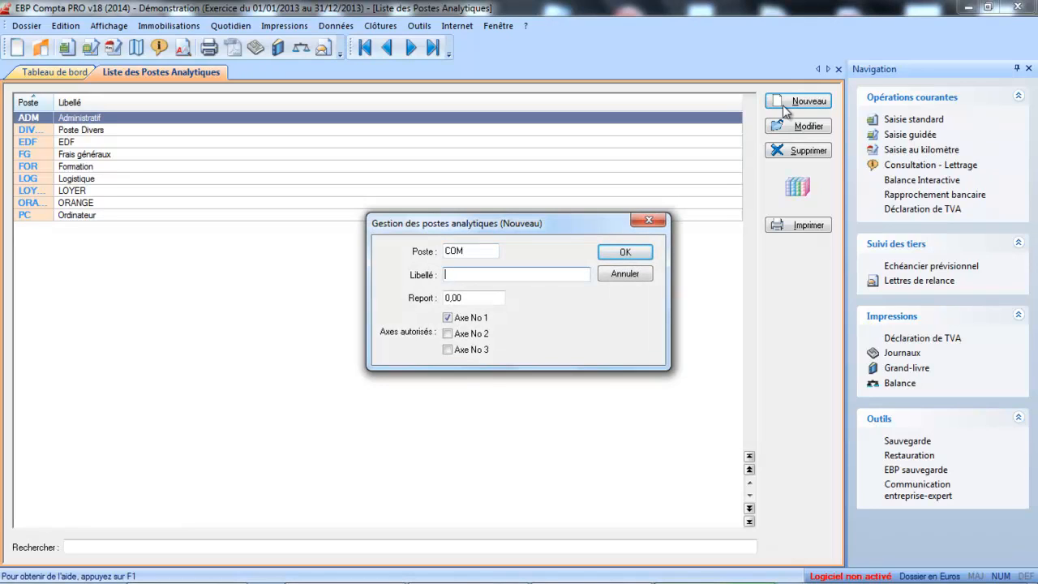
pyautogui.write('Service commaercial')
pyautogui.press('Tab')
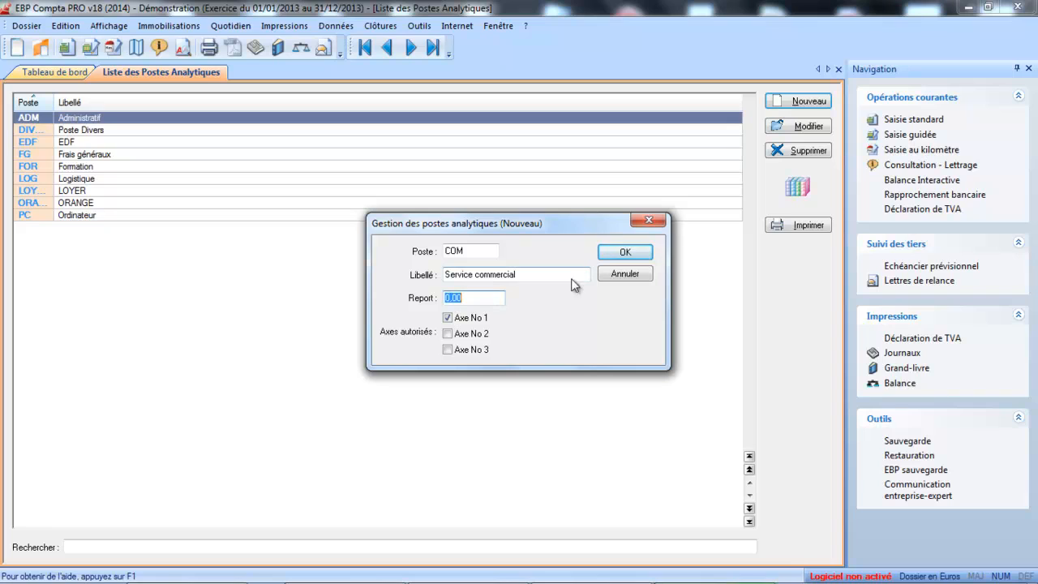
pyautogui.click(620, 255)
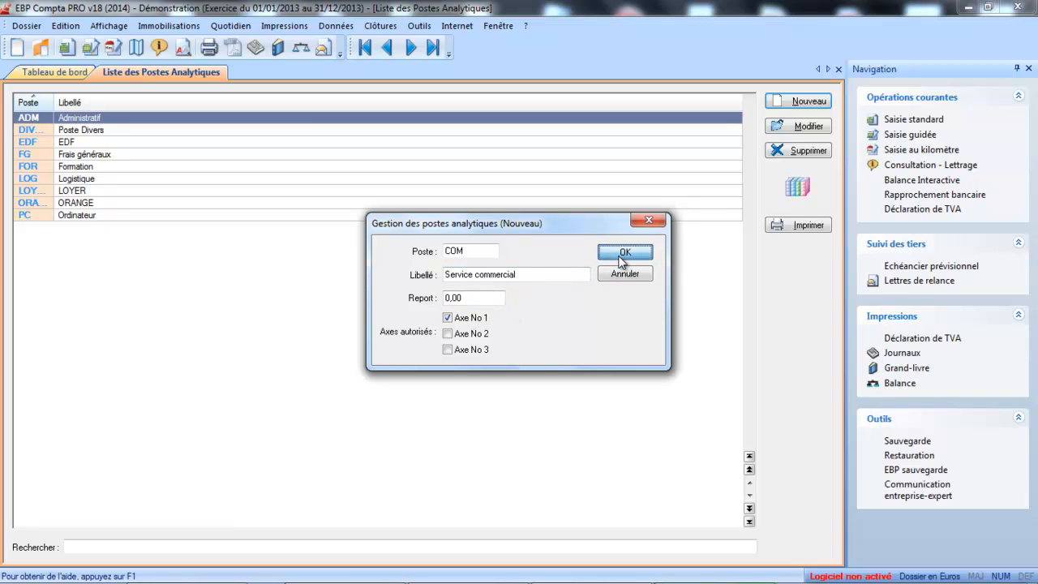
# Step: Create another analytical post with code ACHAT and label "Service Achat"
pyautogui.click(796, 98)
pyautogui.write('ACHAT')
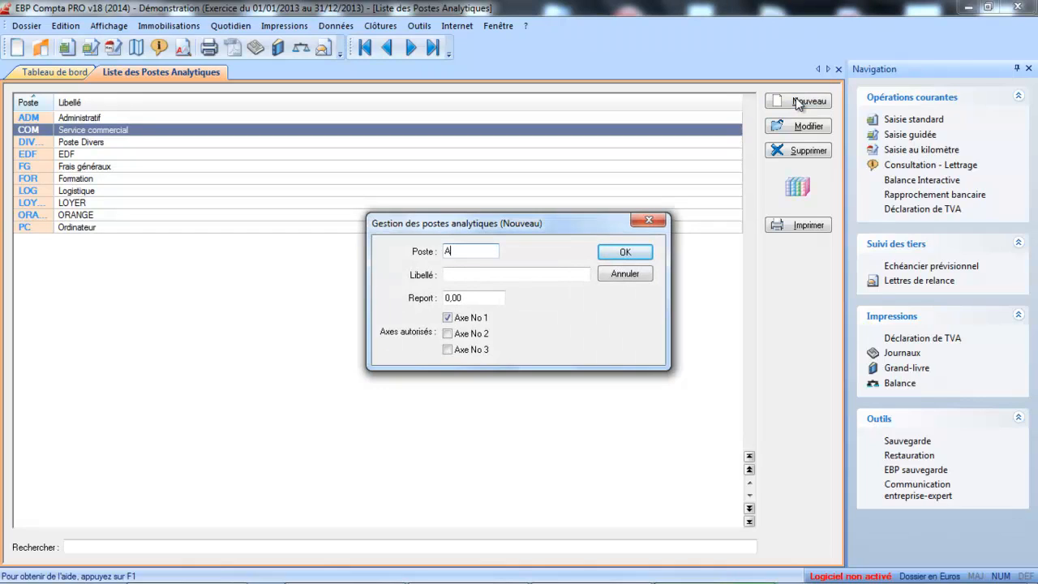
pyautogui.press('Tab')
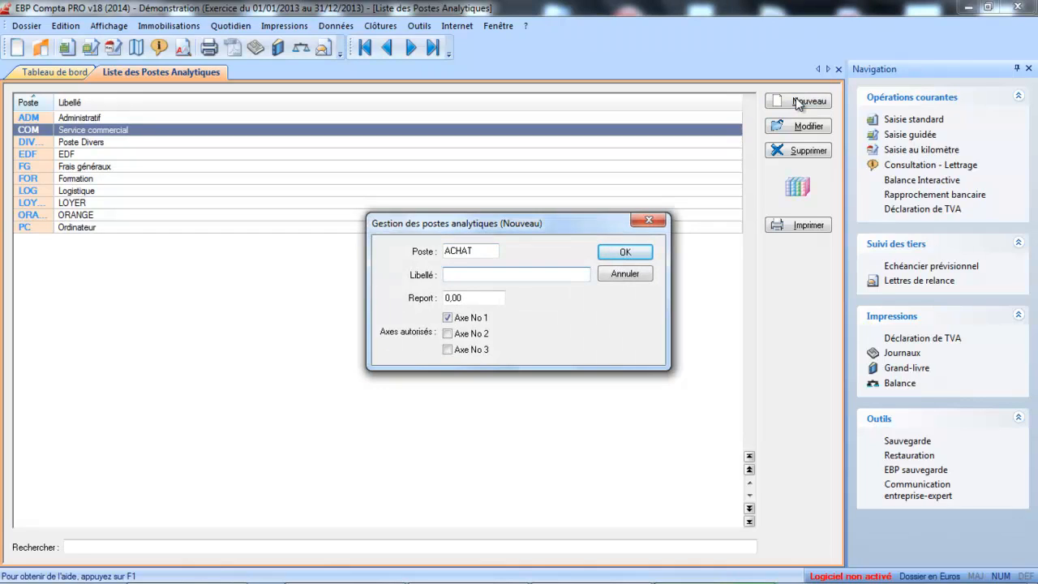
pyautogui.write('Service Achat')
pyautogui.press('Tab')
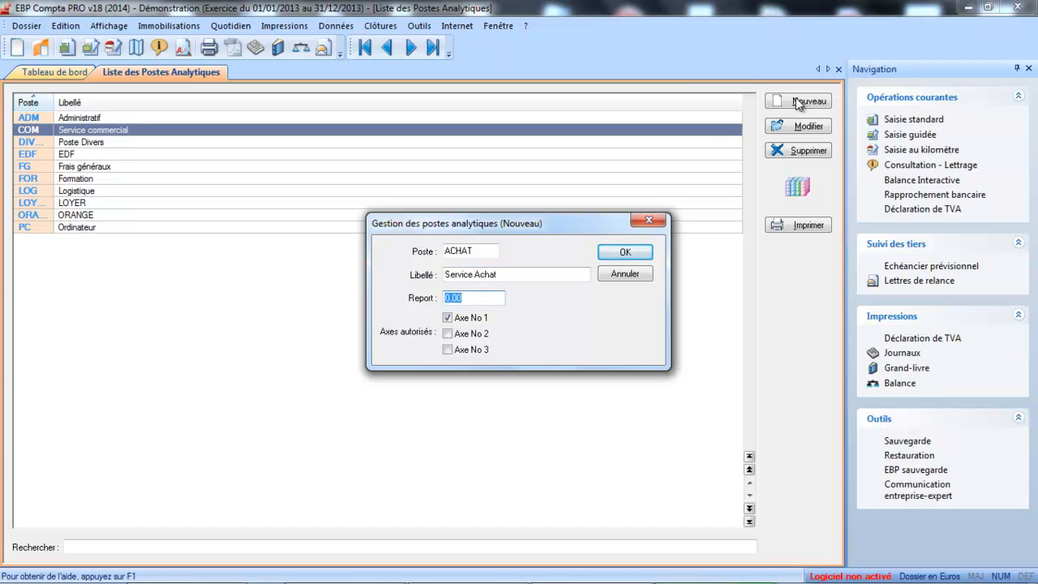
pyautogui.click(625, 252)
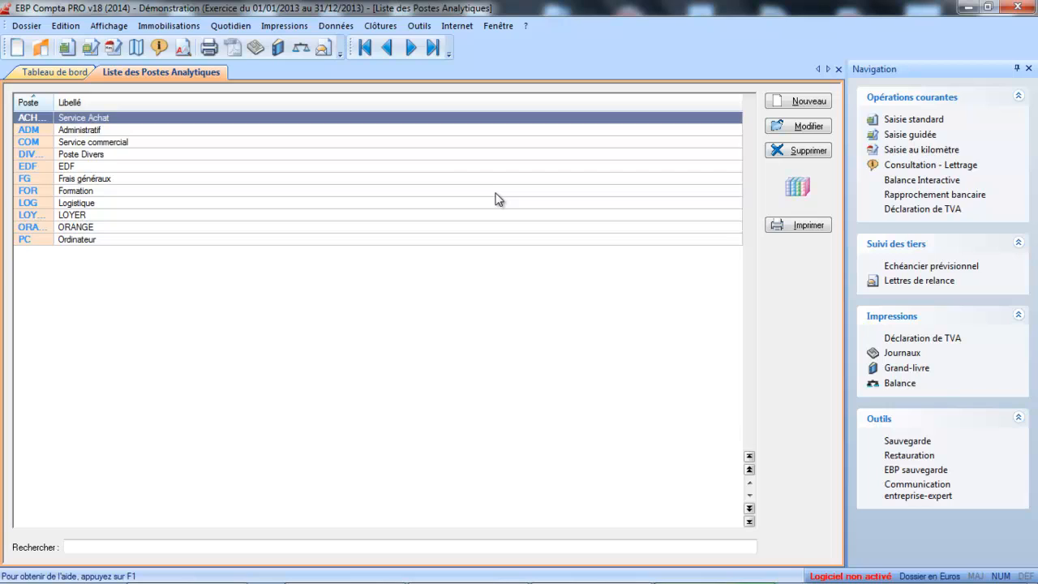
# Step: Start a new analytical distribution grid with code TEL, label "Ventilation frais de telephone" and Axe No 1 allowed
pyautogui.click(346, 32)
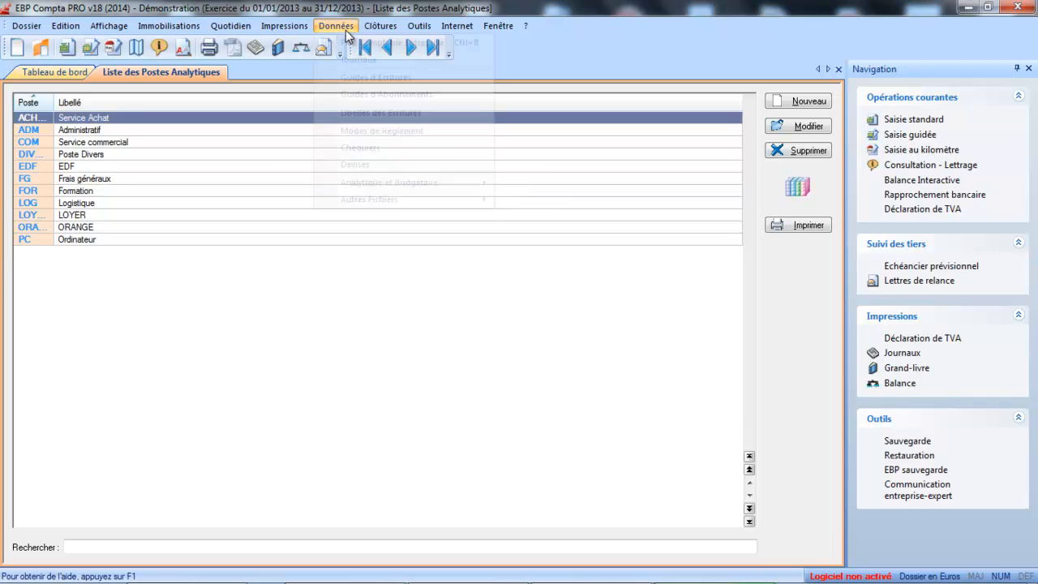
pyautogui.moveTo(377, 186)
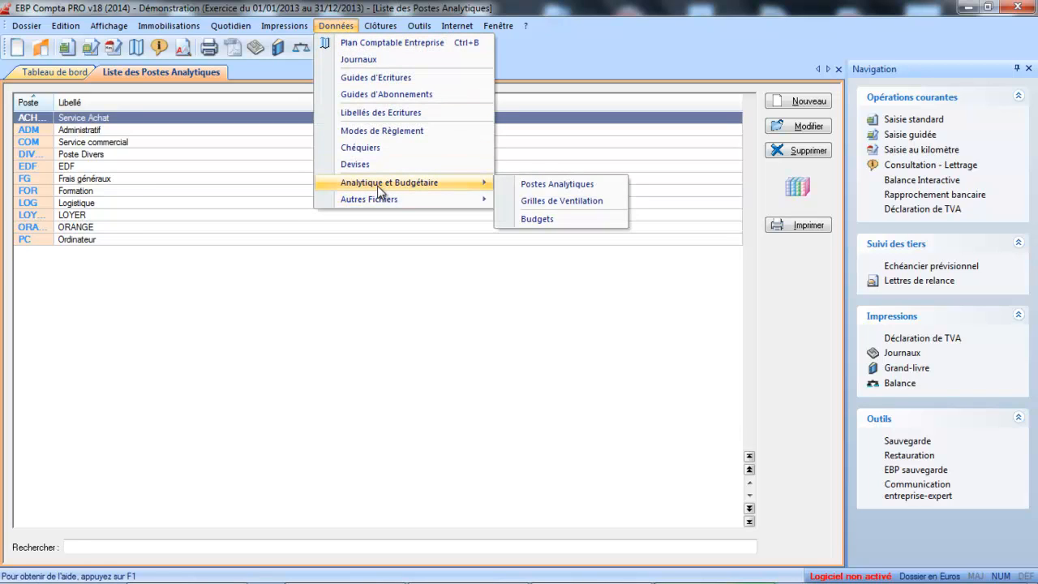
pyautogui.click(553, 202)
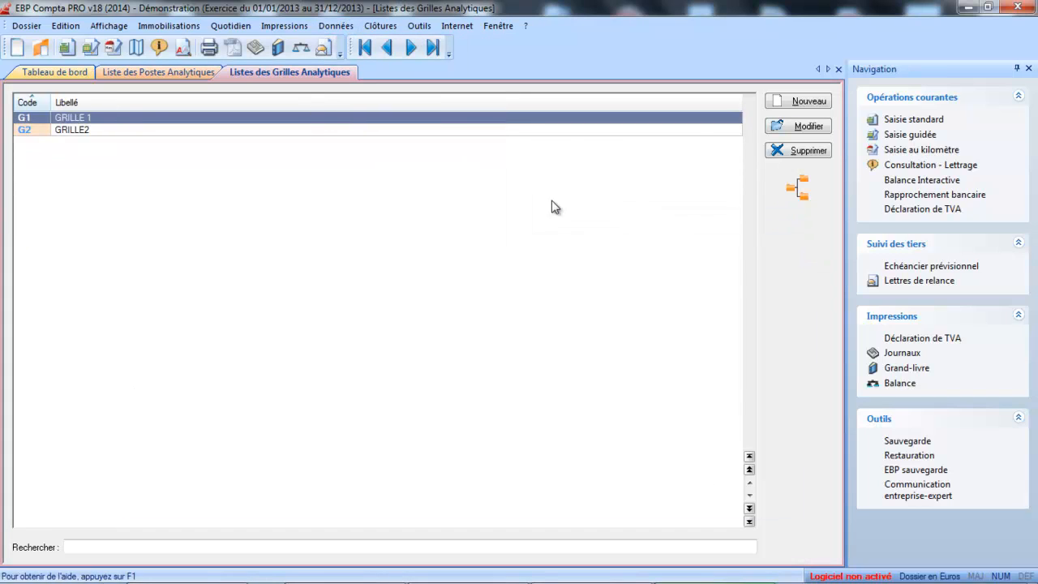
pyautogui.click(795, 106)
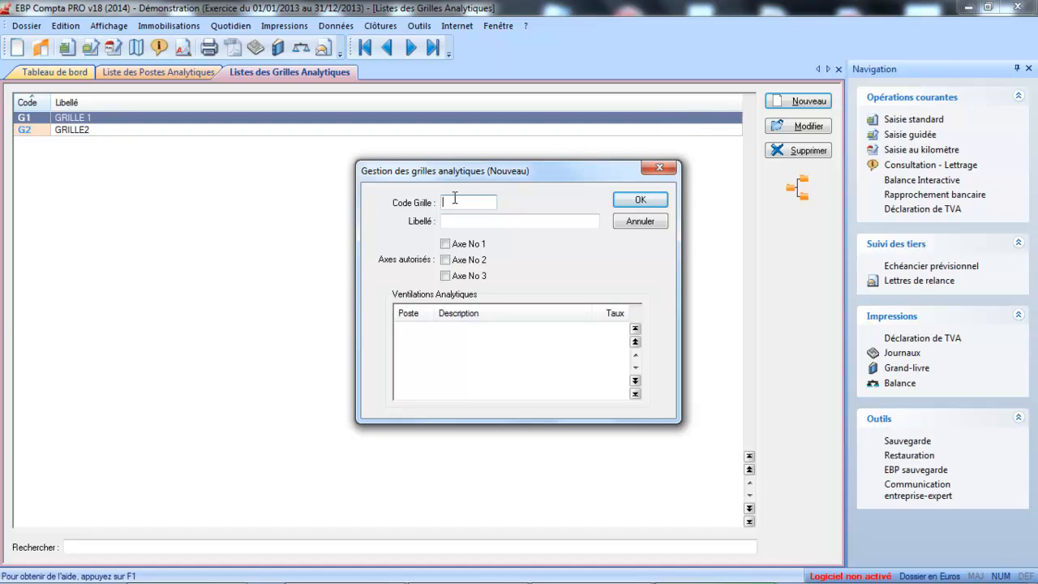
pyautogui.write('T')
pyautogui.write('ES')
pyautogui.press('Tab')
pyautogui.write('Ventilation l')
pyautogui.write('rais de telephone')
pyautogui.press('Tab')
pyautogui.click(445, 245)
# Step: Add a distribution line to the TEL grid for post ACHAT, described "Service Achat", at a rate of 30
pyautogui.click(452, 342)
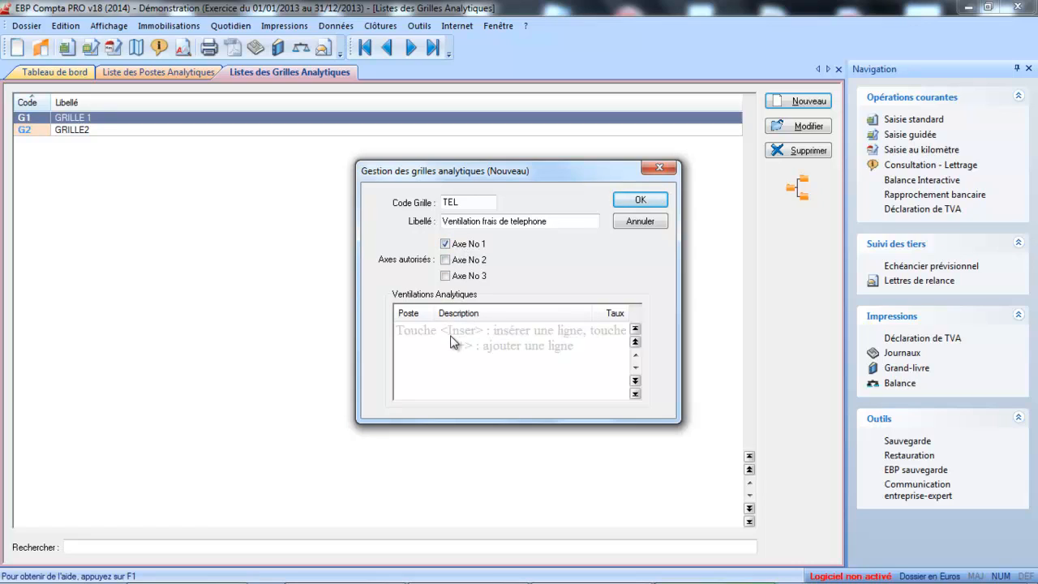
pyautogui.press('Insert')
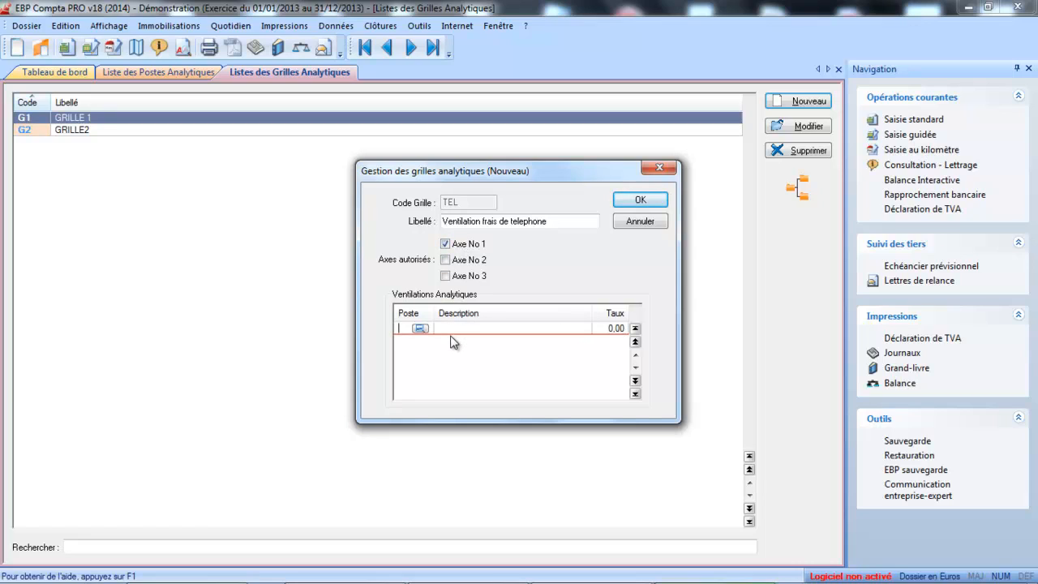
pyautogui.click(420, 329)
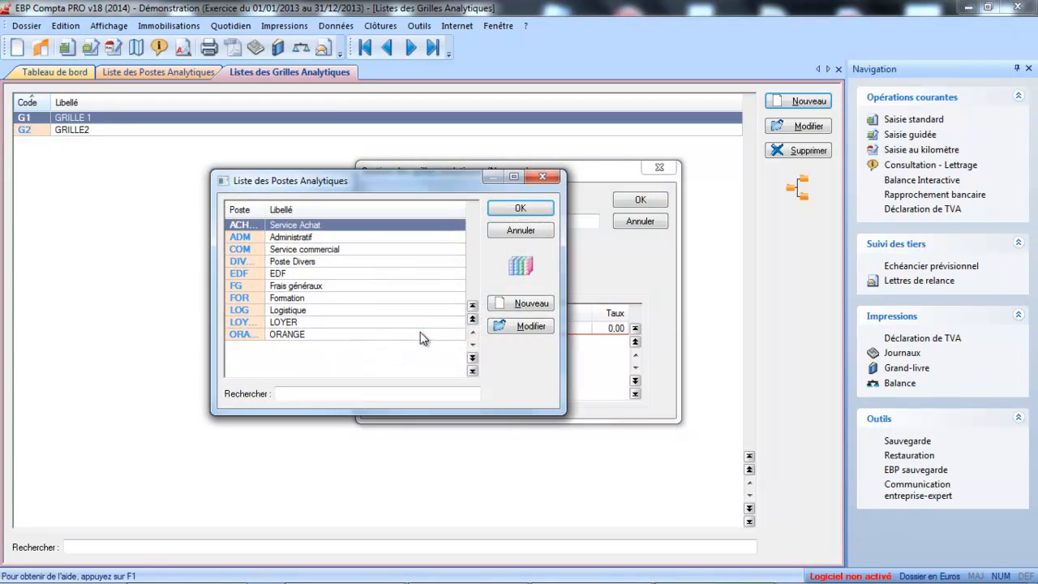
pyautogui.doubleClick(457, 224)
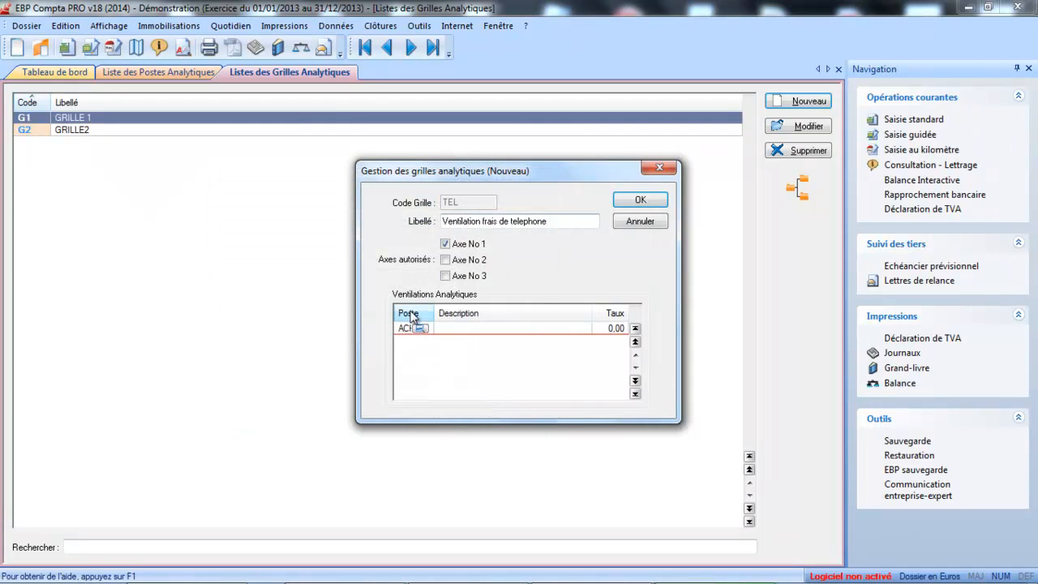
pyautogui.write('ch')
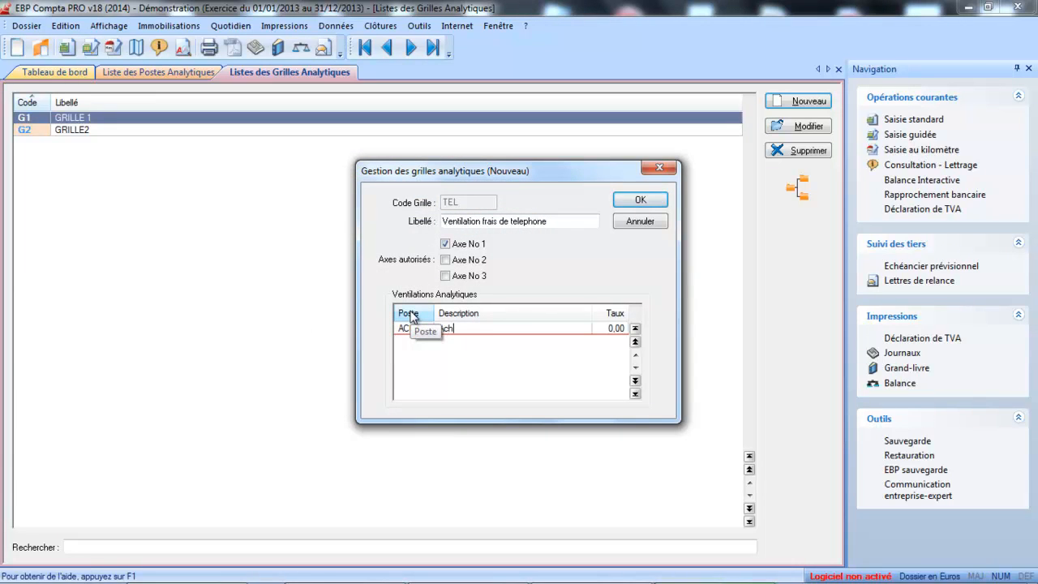
pyautogui.press('BackSpace')
pyautogui.press('BackSpace')
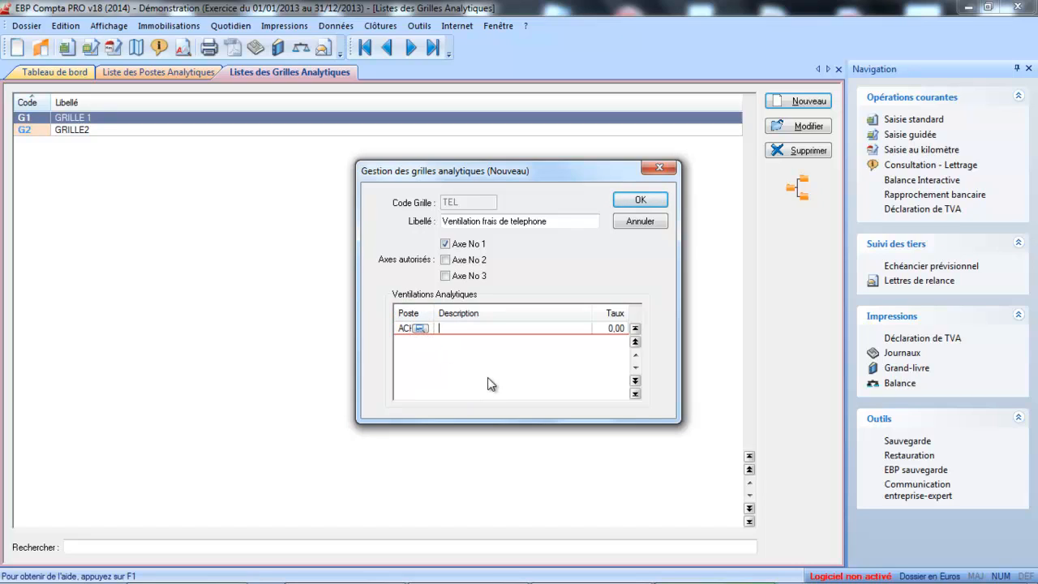
pyautogui.write('Service Achat')
pyautogui.press('Tab')
pyautogui.write('30')
pyautogui.press('Tab')
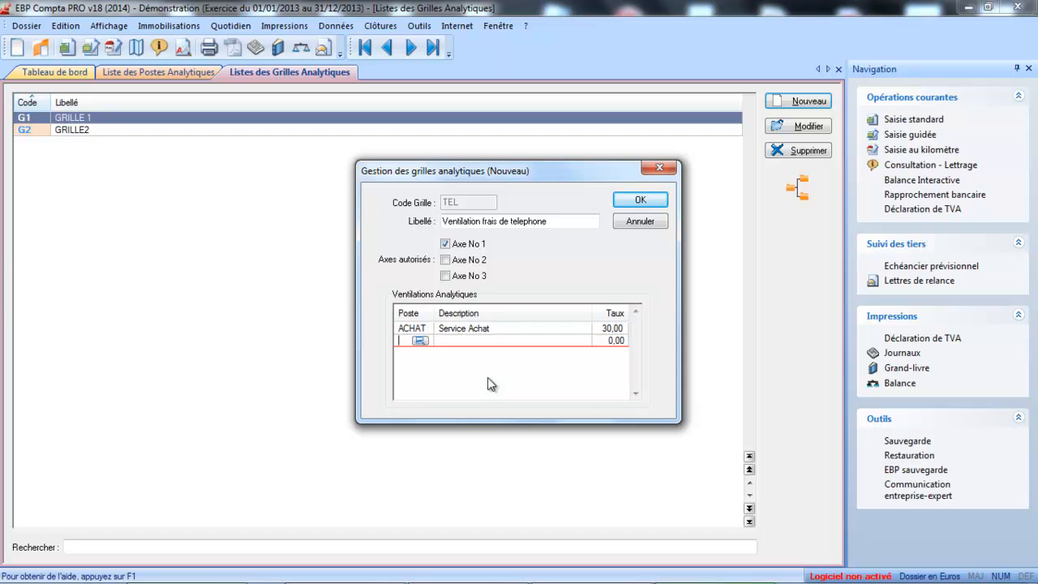
# Step: Add a second line to the TEL grid for post ADM, described "Service adminstratif", at a rate of 50
pyautogui.click(420, 341)
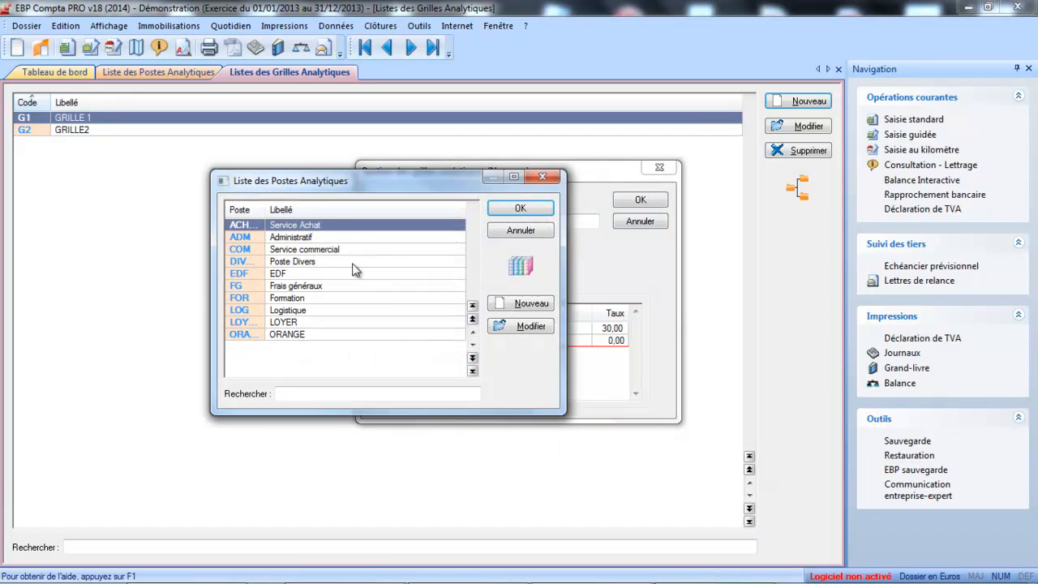
pyautogui.doubleClick(334, 241)
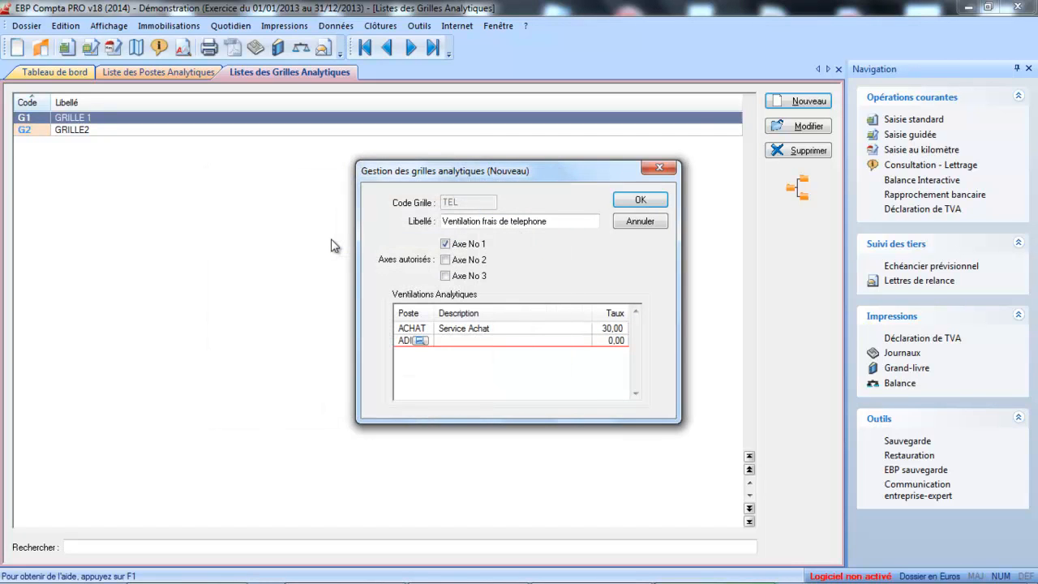
pyautogui.write('Service a')
pyautogui.write('dminstratif')
pyautogui.press('Tab')
pyautogui.write('50')
pyautogui.press('Tab')
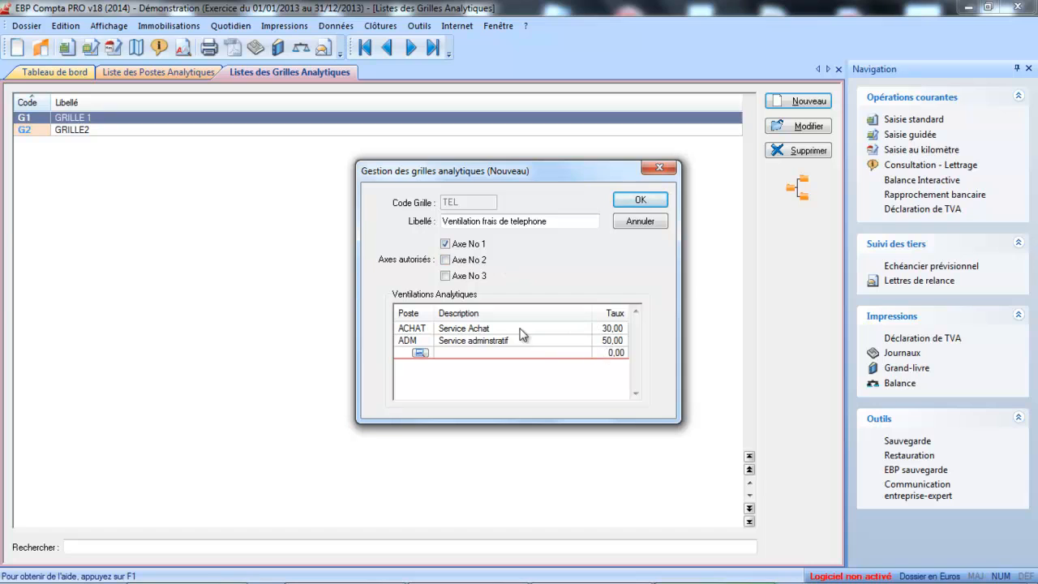
# Step: Add a third line for post COM, described "Service Commercial", at a rate of 20, and save the TEL grid
pyautogui.click(418, 353)
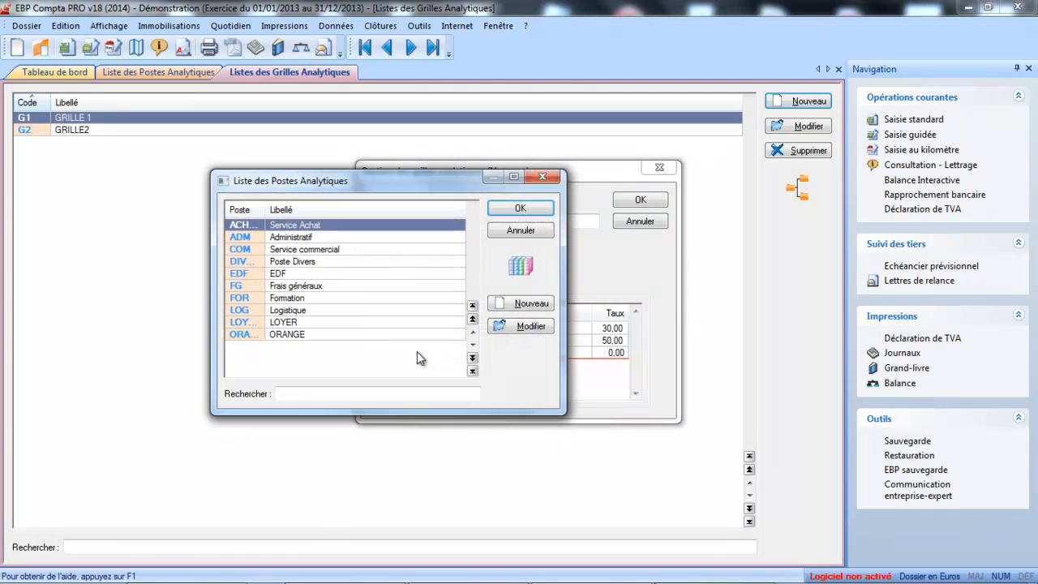
pyautogui.doubleClick(341, 250)
pyautogui.write('S')
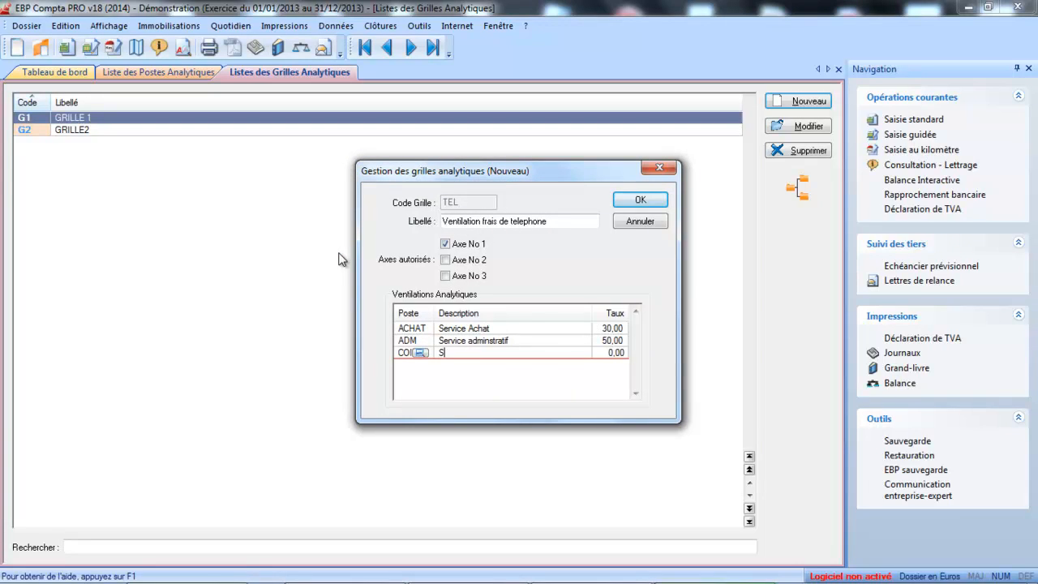
pyautogui.write('ervice Commerciale')
pyautogui.press('Tab')
pyautogui.write('20')
pyautogui.press('Return')
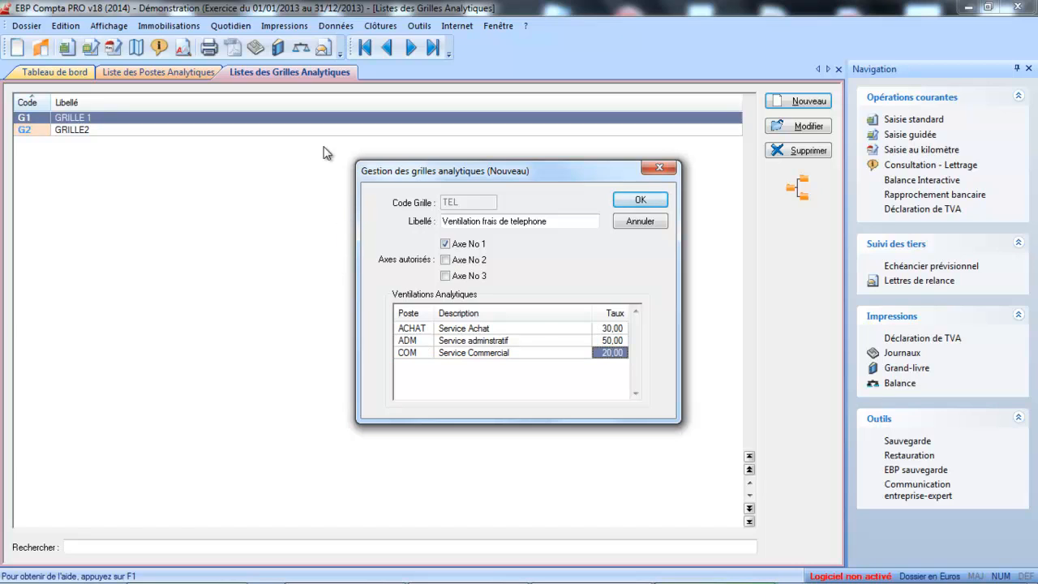
pyautogui.click(638, 200)
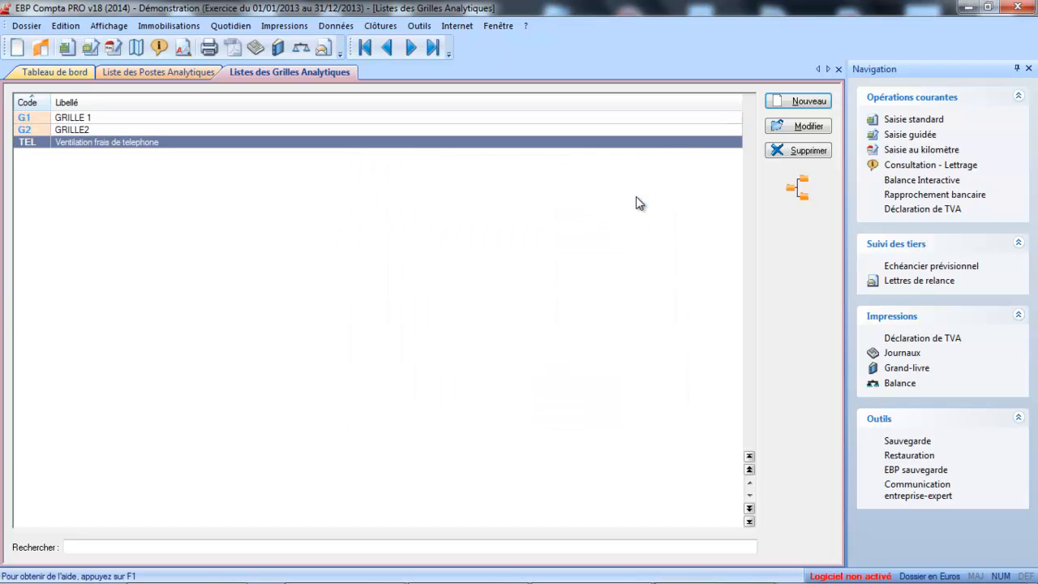
# Step: Start another analytical grid with code LOYER, label "Ventilation loyer" and Axe No 1 allowed
pyautogui.click(792, 103)
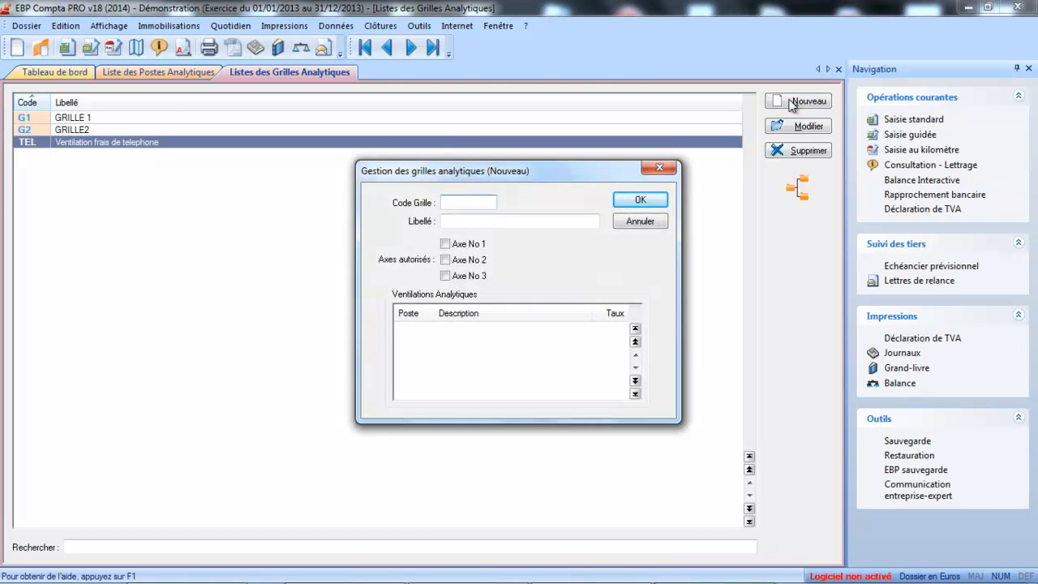
pyautogui.write('LOYER')
pyautogui.press('Tab')
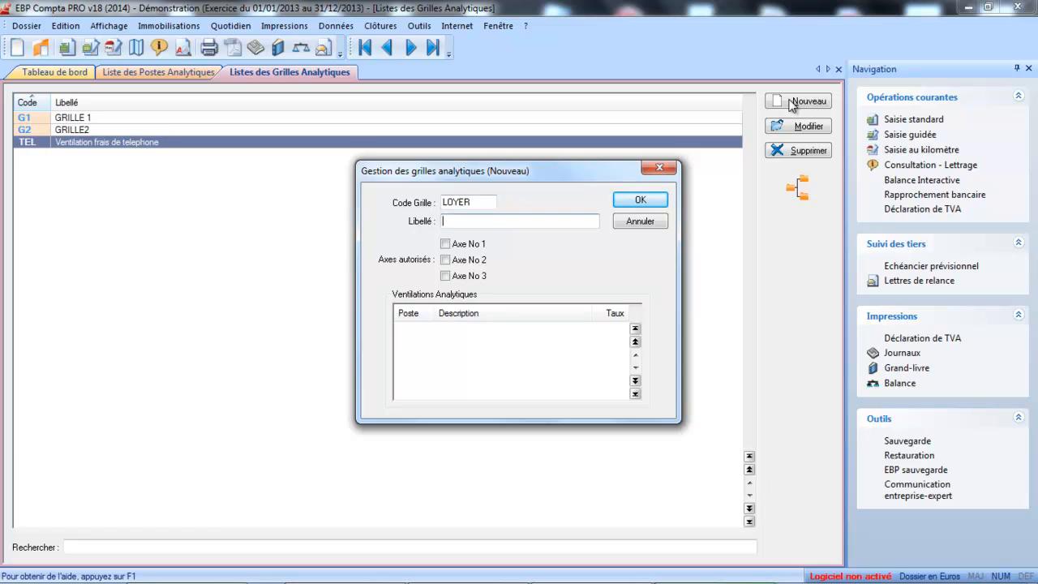
pyautogui.write('vENTI')
pyautogui.press('BackSpace')
pyautogui.press('BackSpace')
pyautogui.press('BackSpace')
pyautogui.press('BackSpace')
pyautogui.press('BackSpace')
pyautogui.write('Ventailation loyer')
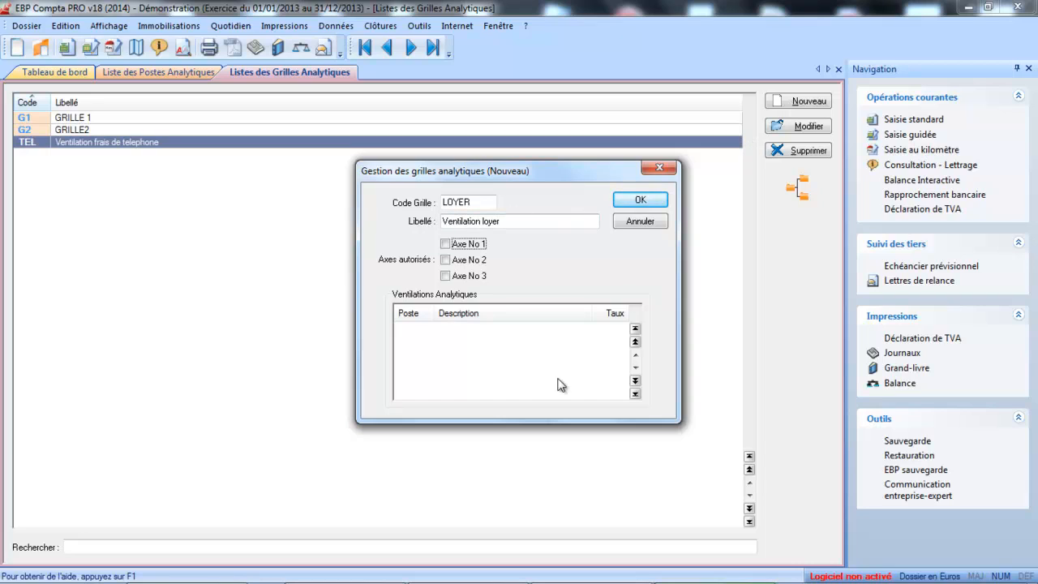
pyautogui.click(534, 367)
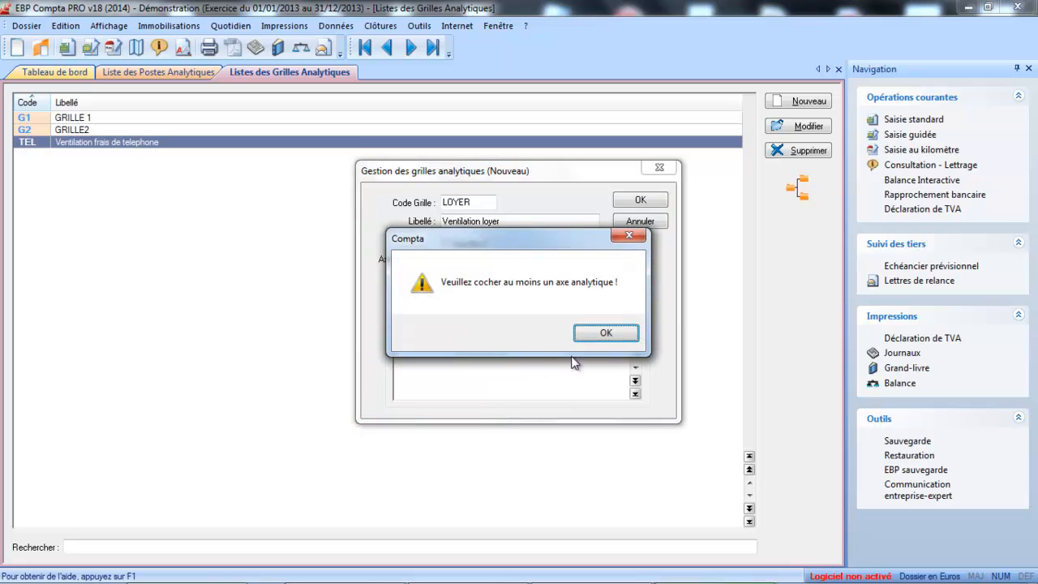
pyautogui.click(621, 334)
pyautogui.click(445, 243)
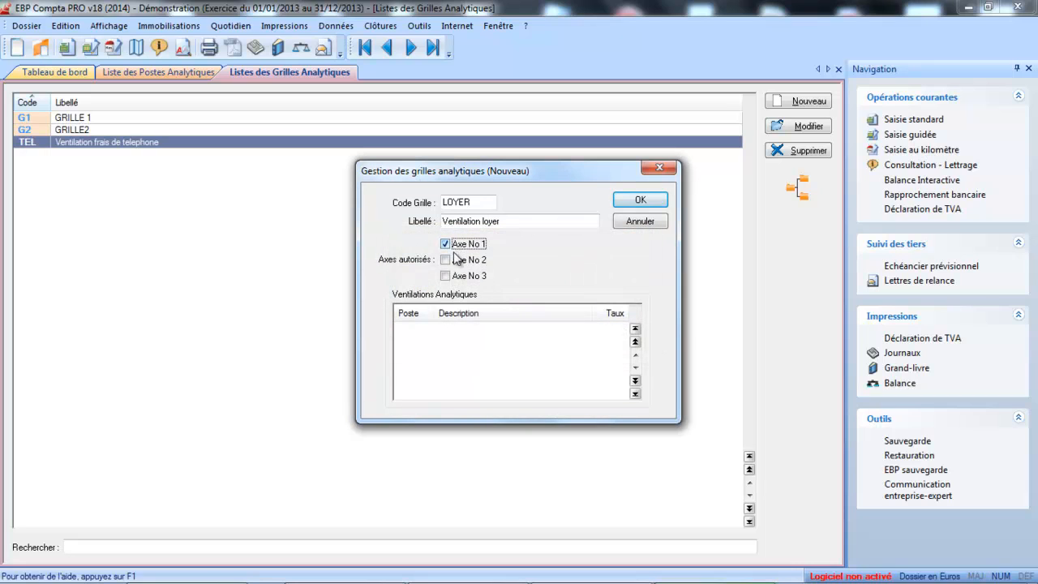
# Step: Add a distribution line to the LOYER grid for post ACHAT at a rate of 50, leaving the description empty
pyautogui.press('Insert')
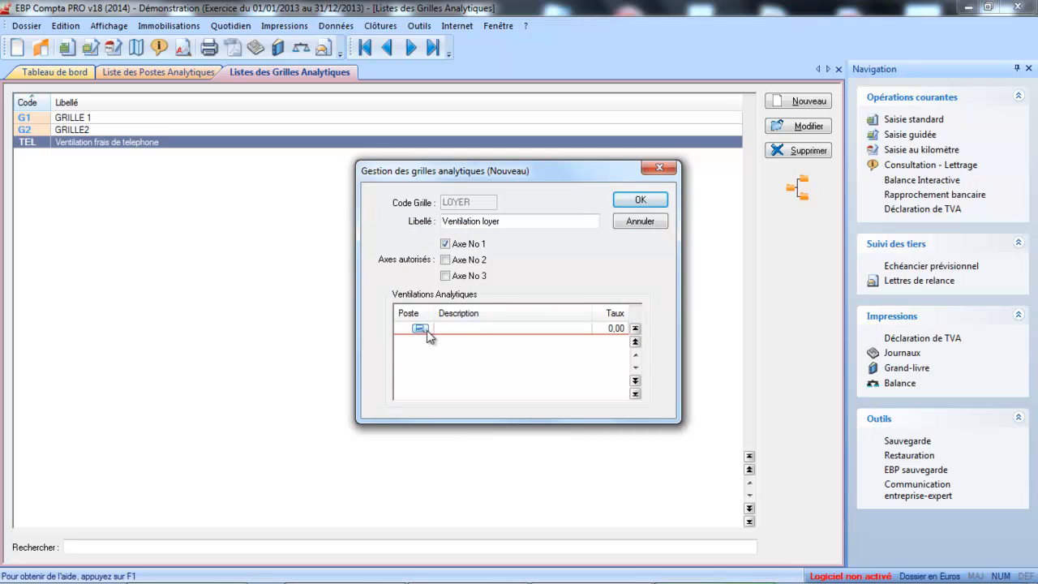
pyautogui.click(419, 330)
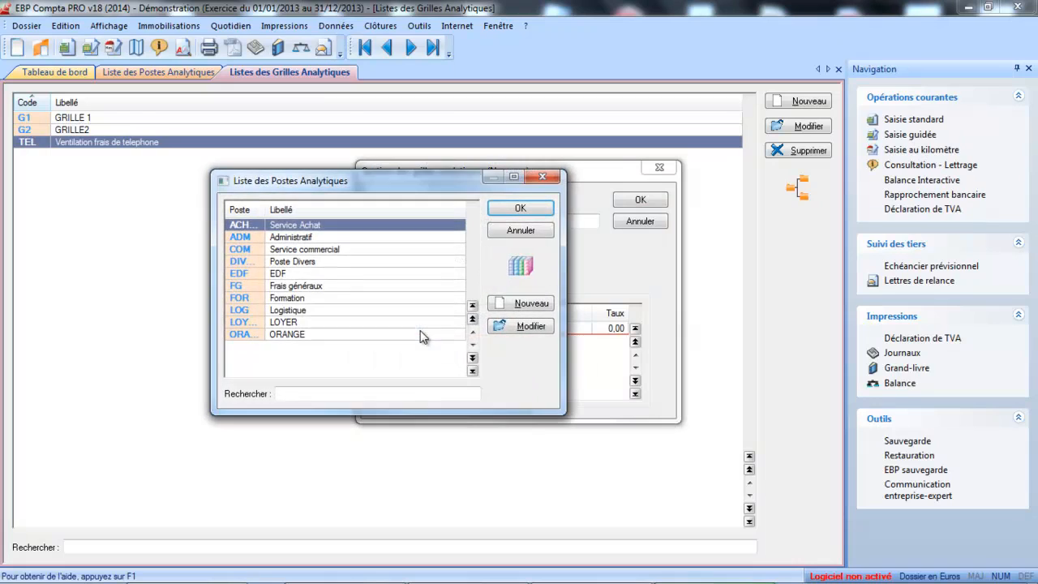
pyautogui.doubleClick(330, 227)
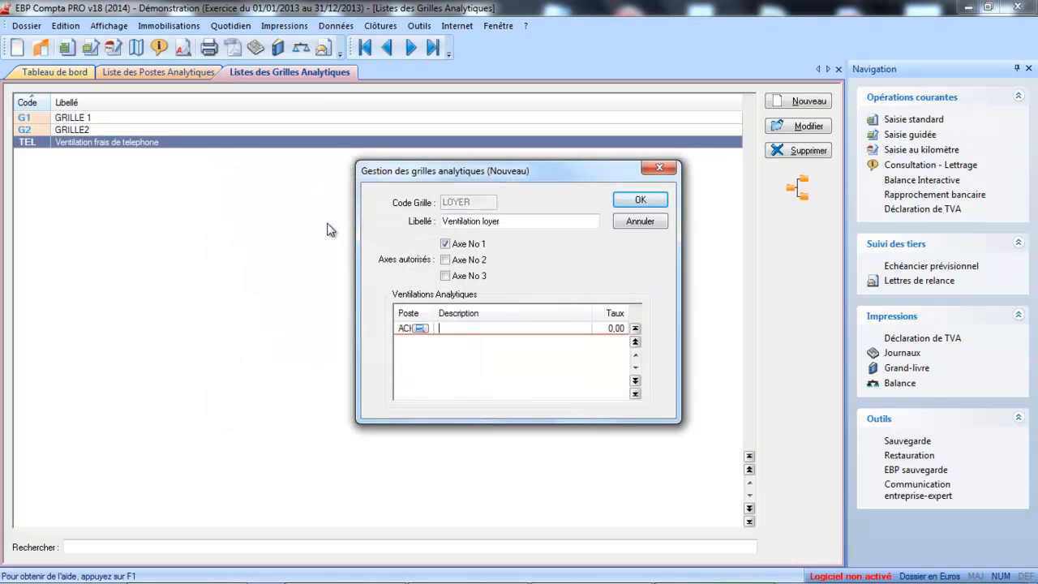
pyautogui.press('Tab')
pyautogui.write('50')
pyautogui.press('Return')
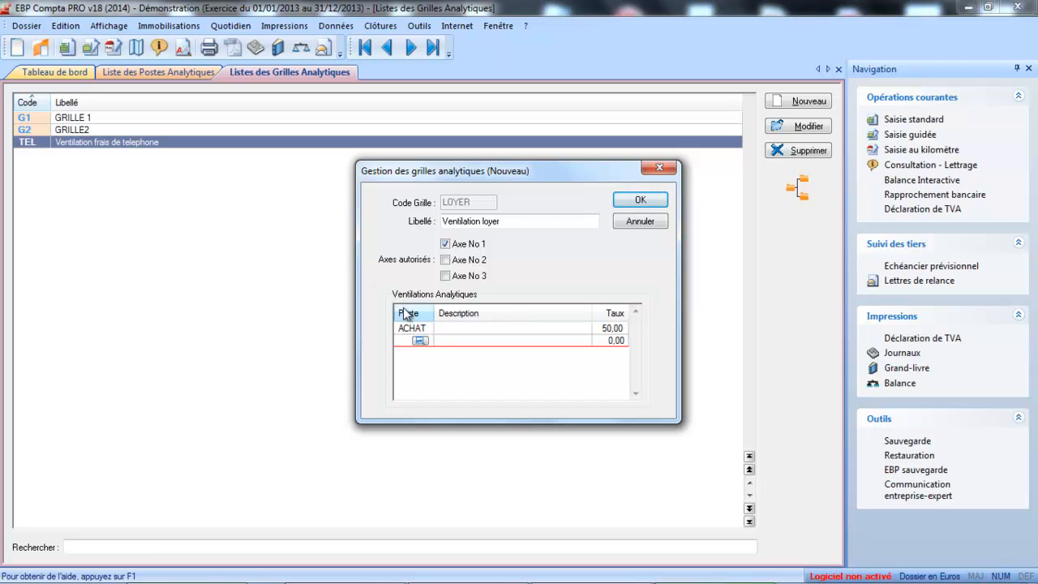
# Step: Add a second line to the LOYER grid for post COM at a rate of 50, and save the grid
pyautogui.click(418, 340)
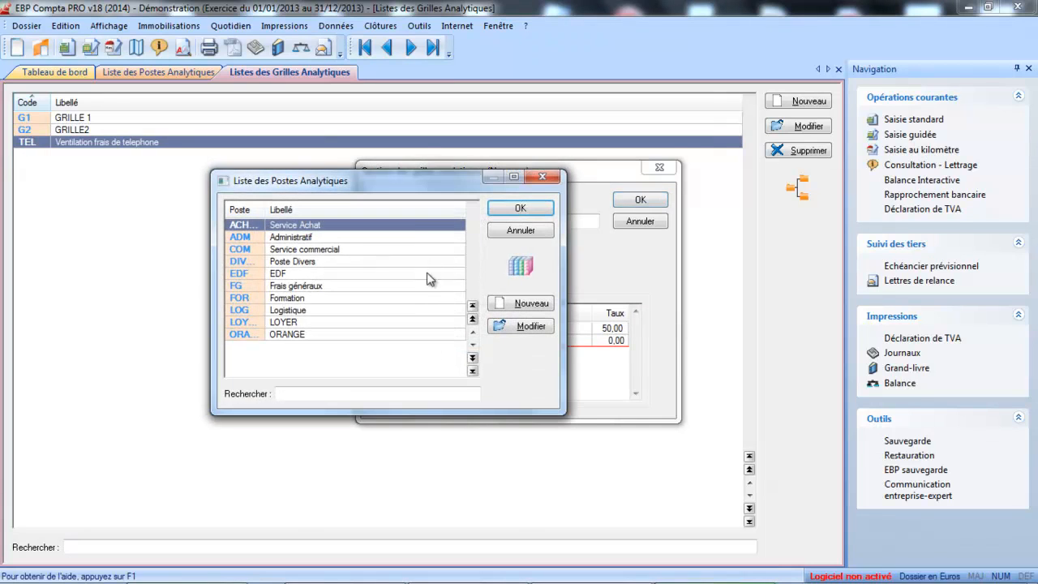
pyautogui.doubleClick(363, 251)
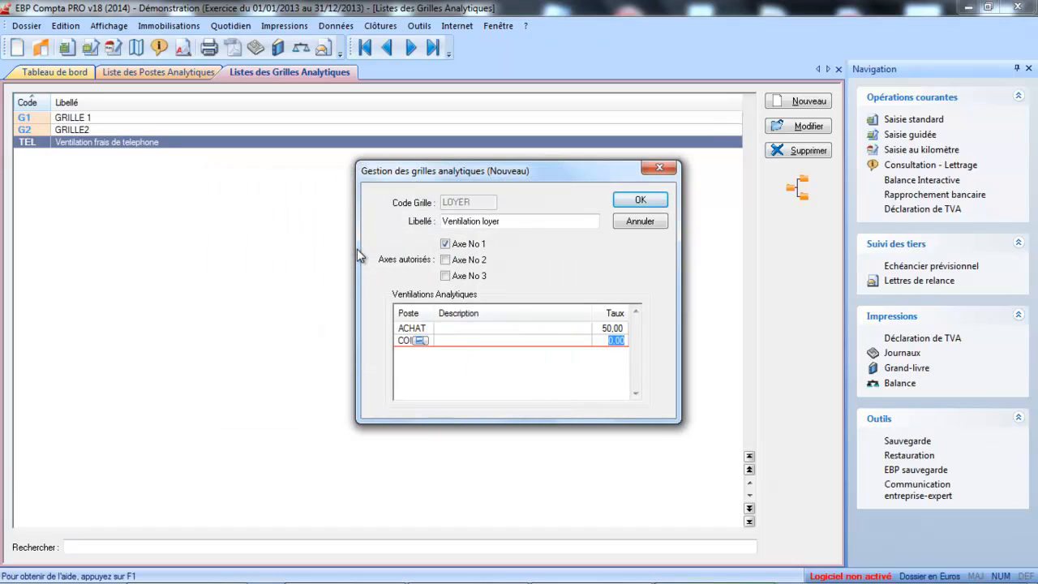
pyautogui.write('50')
pyautogui.press('Return')
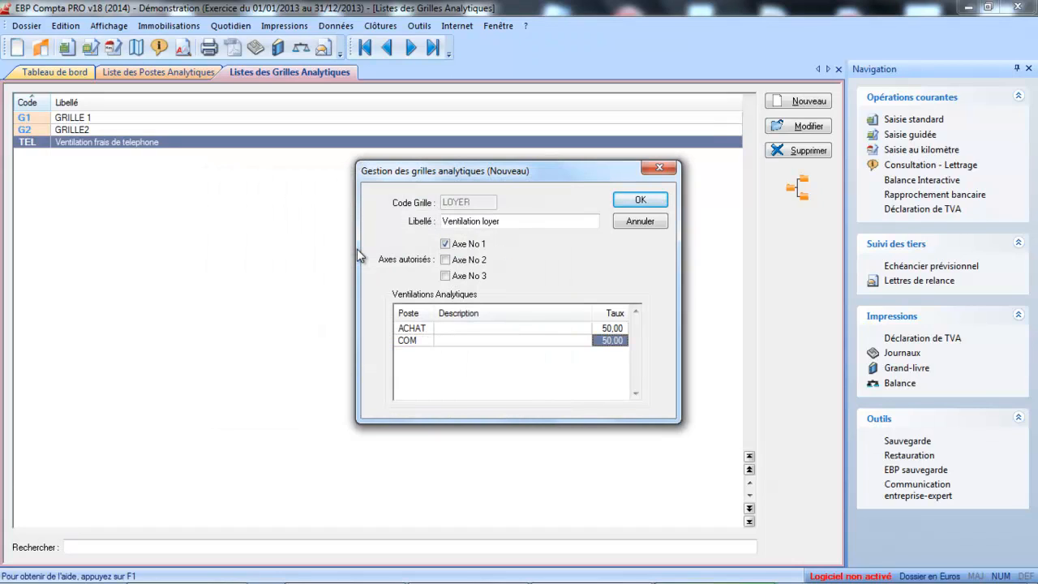
pyautogui.click(633, 202)
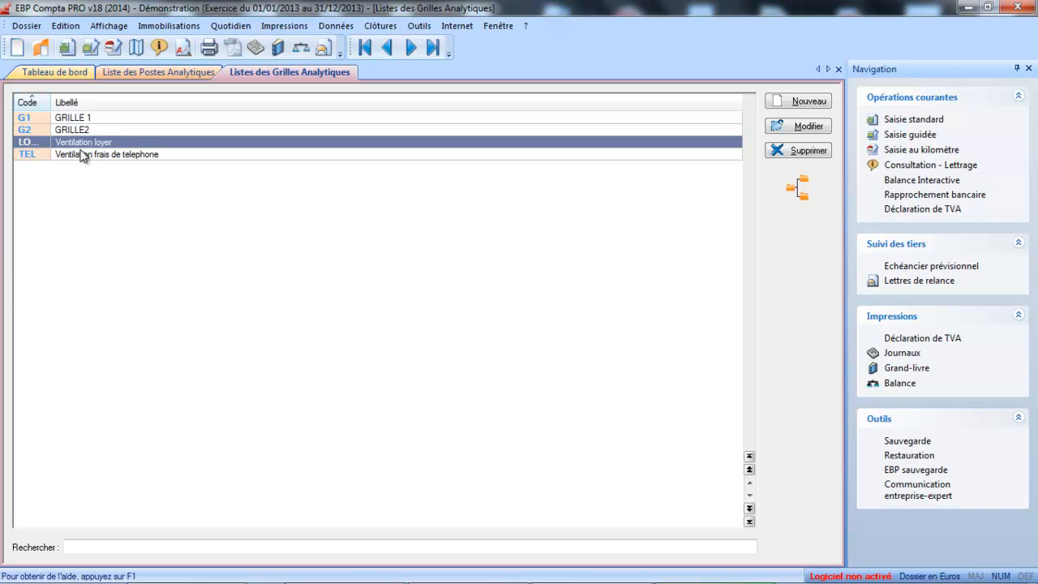
# Step: In the company chart of accounts, assign the "Ventilation loyer" grid to axis 1 of the purchases account Loyer and save it
pyautogui.click(338, 26)
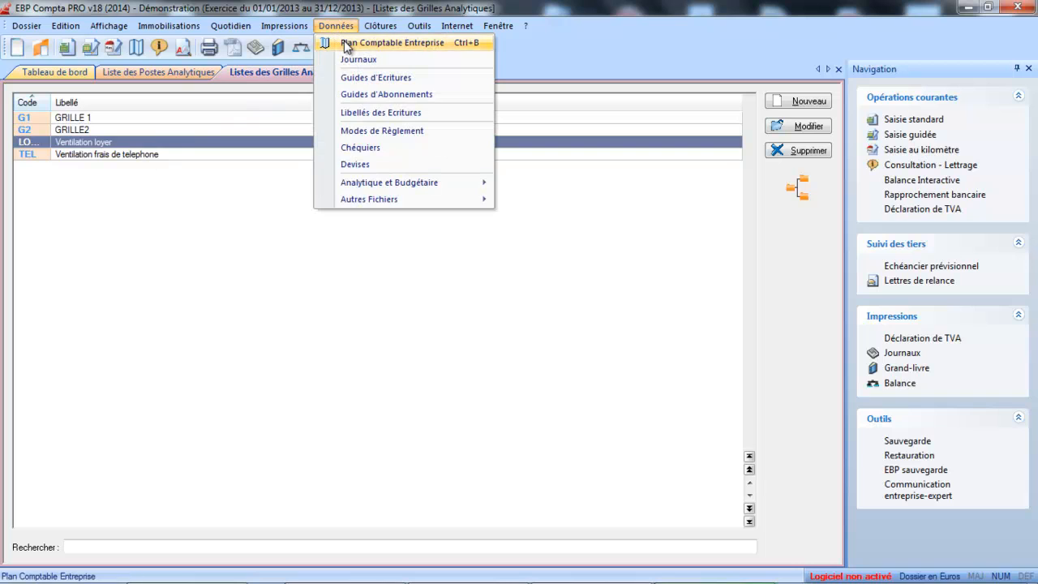
pyautogui.click(344, 42)
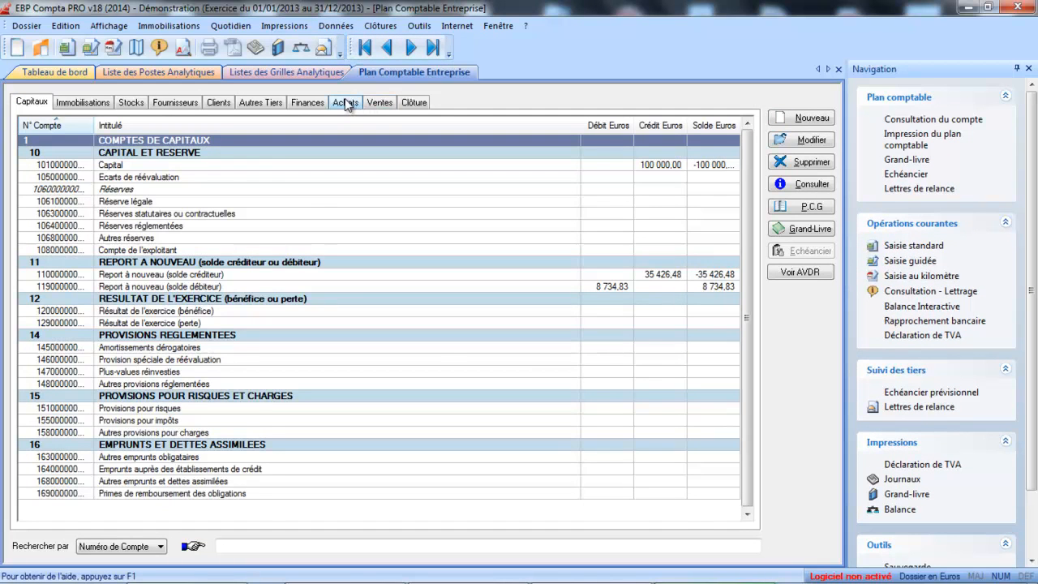
pyautogui.click(344, 102)
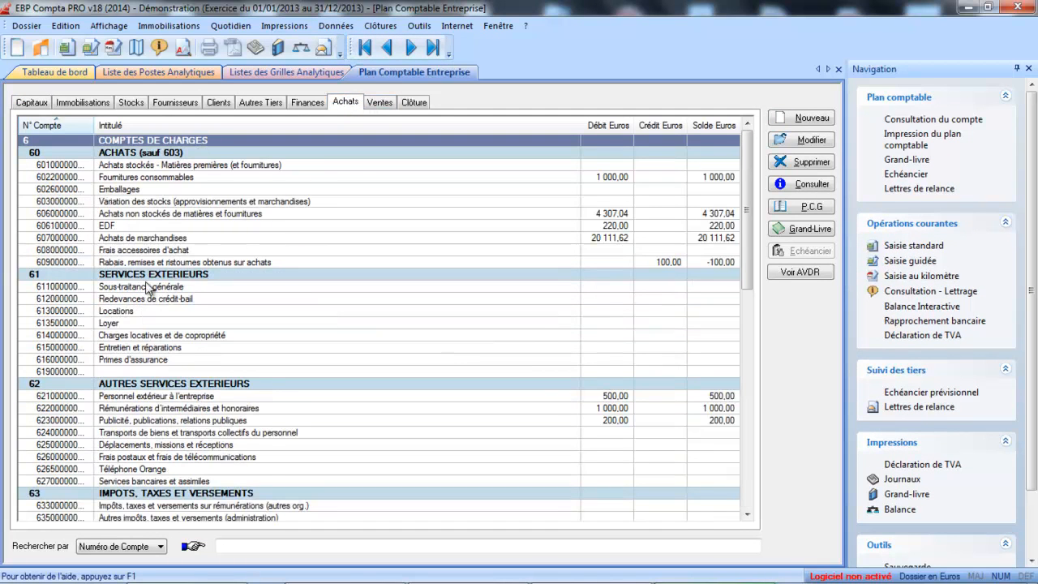
pyautogui.click(138, 323)
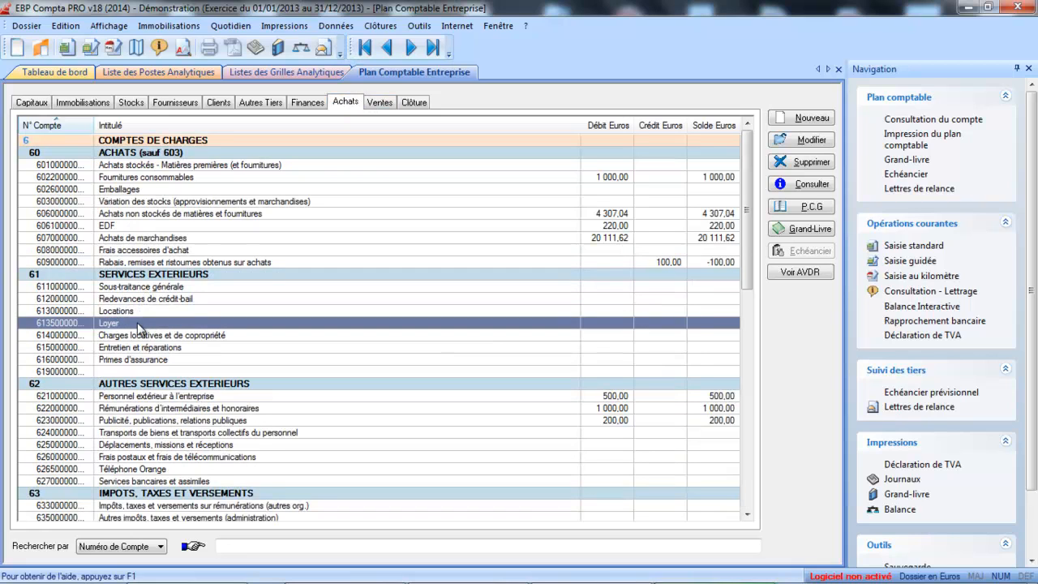
pyautogui.doubleClick(137, 322)
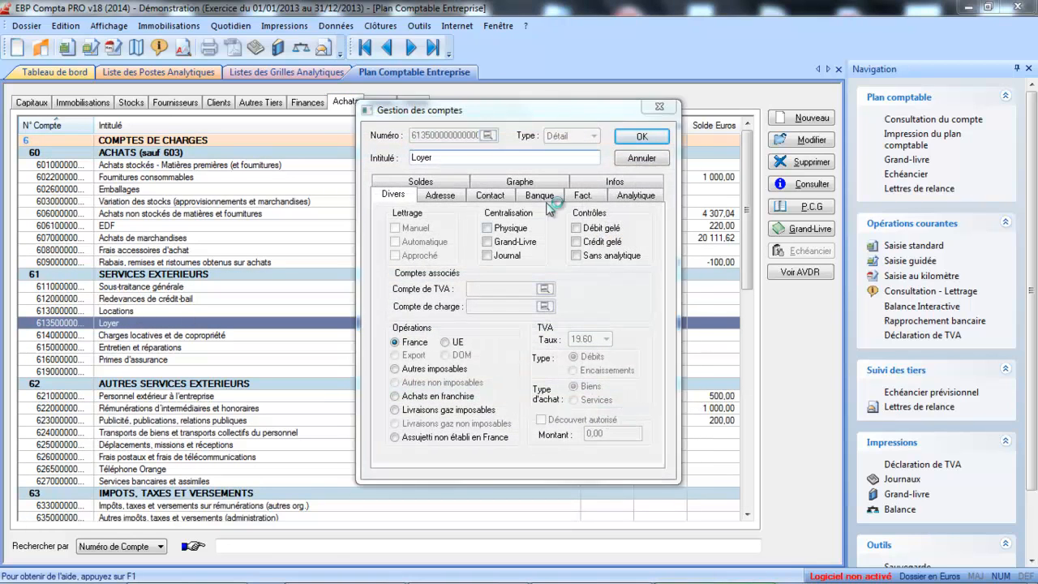
pyautogui.click(621, 197)
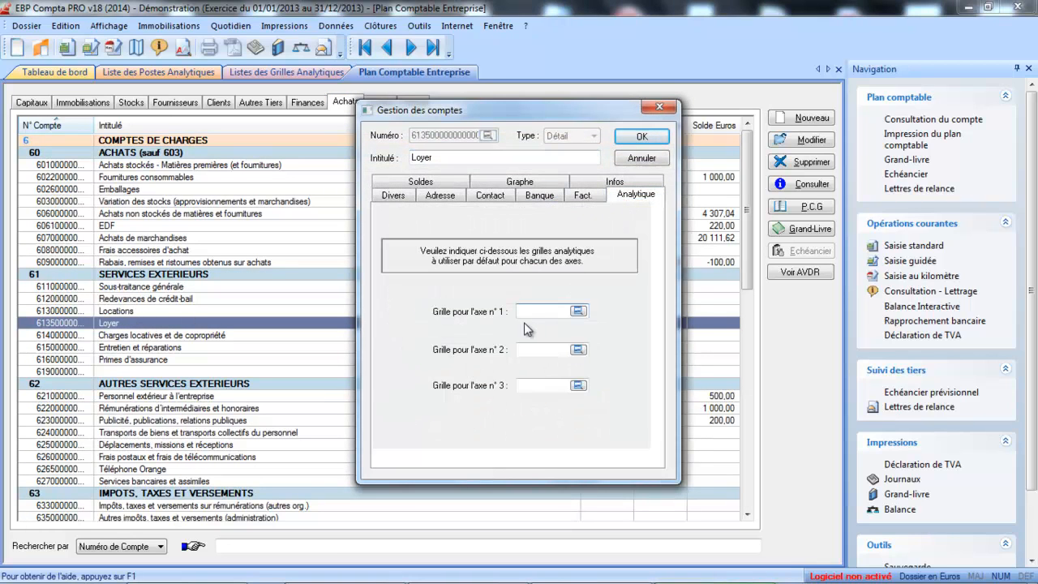
pyautogui.click(579, 313)
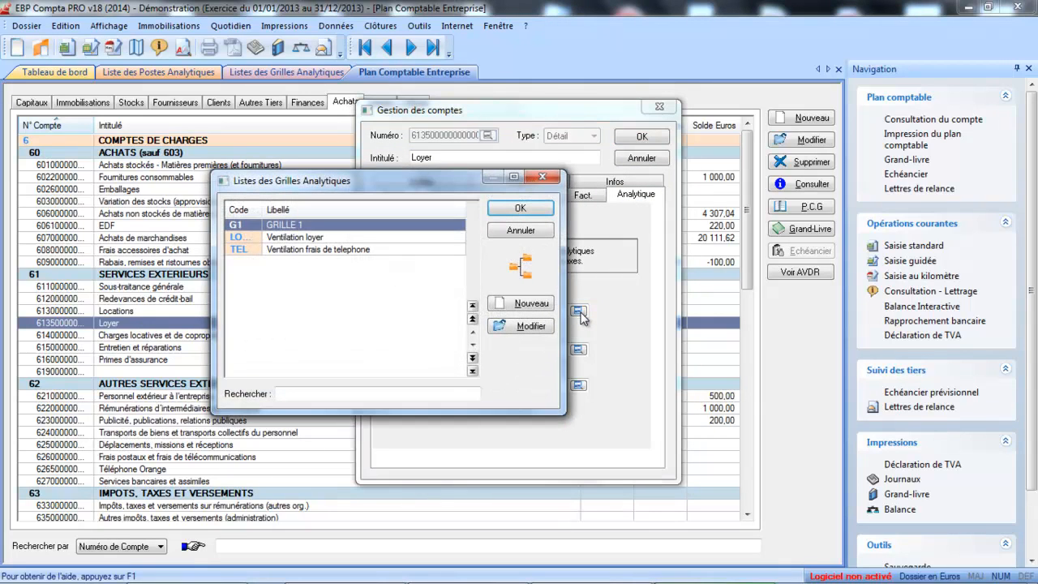
pyautogui.doubleClick(353, 239)
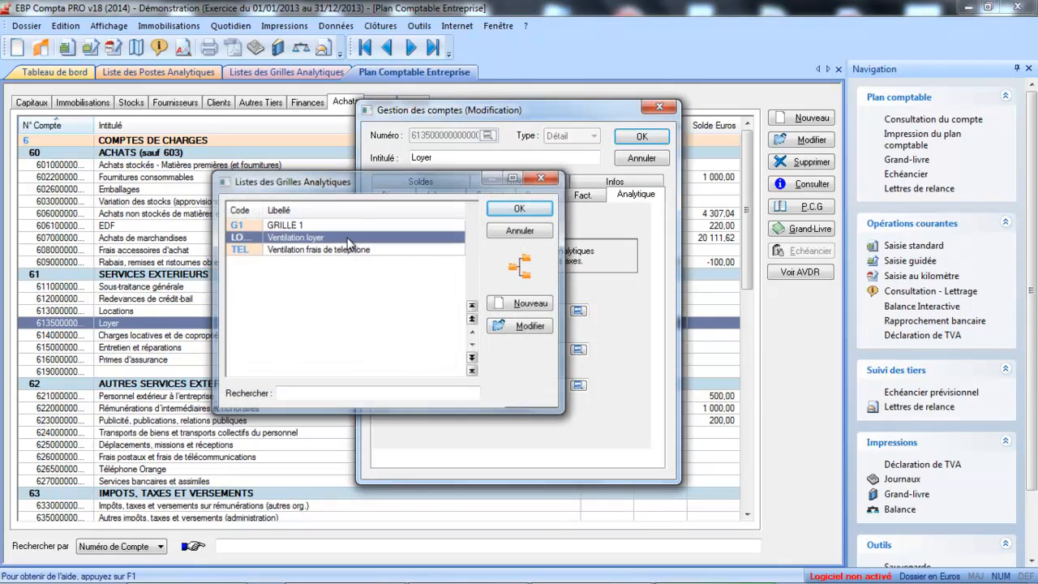
pyautogui.click(648, 139)
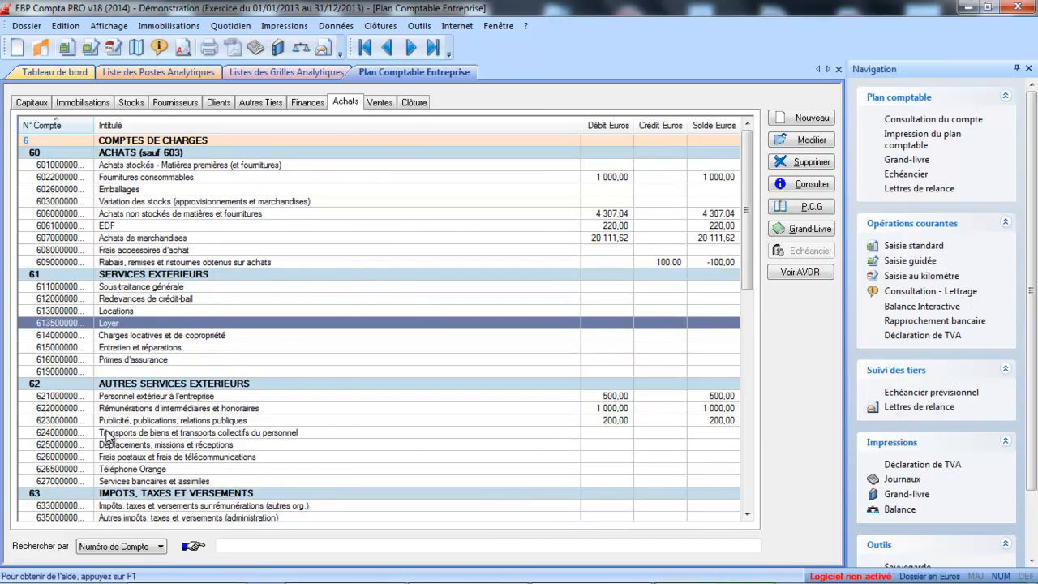
# Step: Assign the TEL grid as default for axis 1 of the Téléphone Orange account and save the account
pyautogui.click(88, 469)
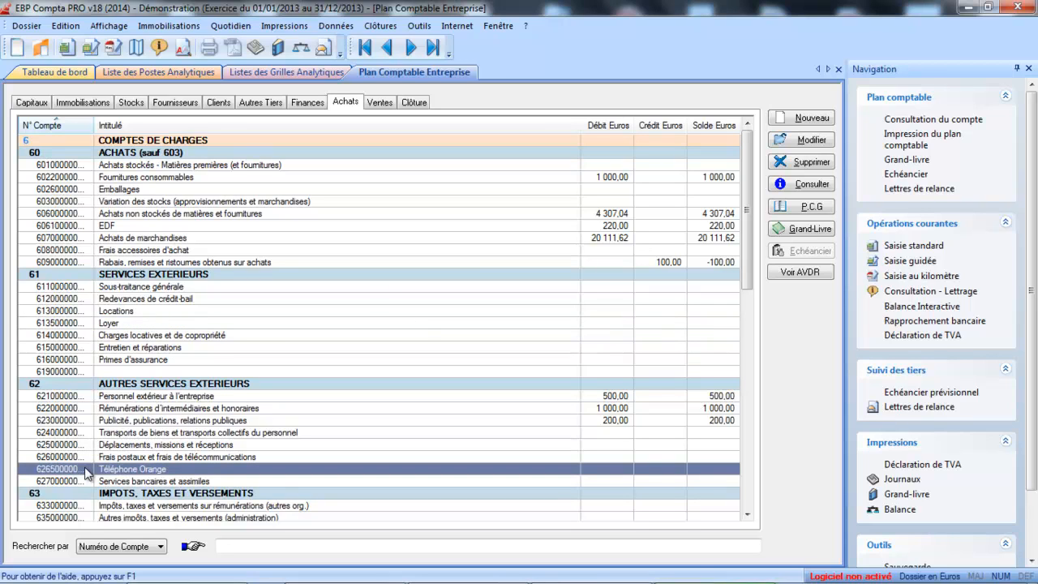
pyautogui.doubleClick(87, 470)
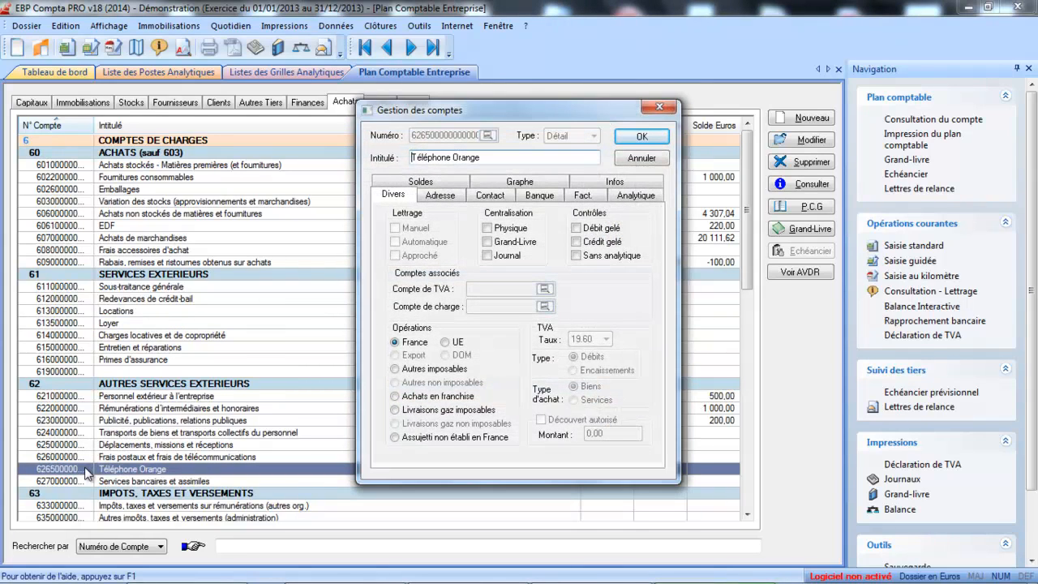
pyautogui.click(639, 198)
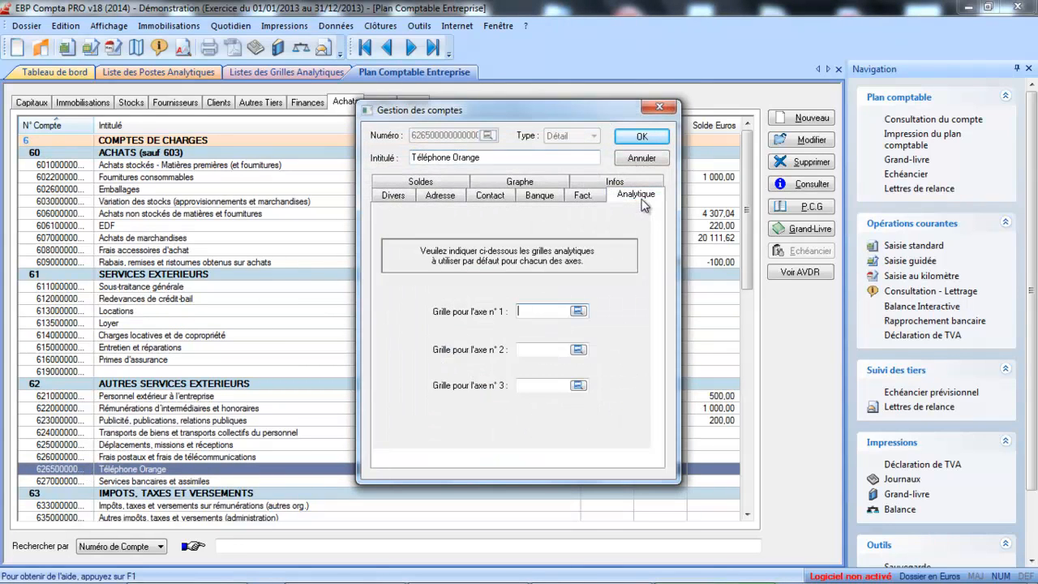
pyautogui.click(579, 313)
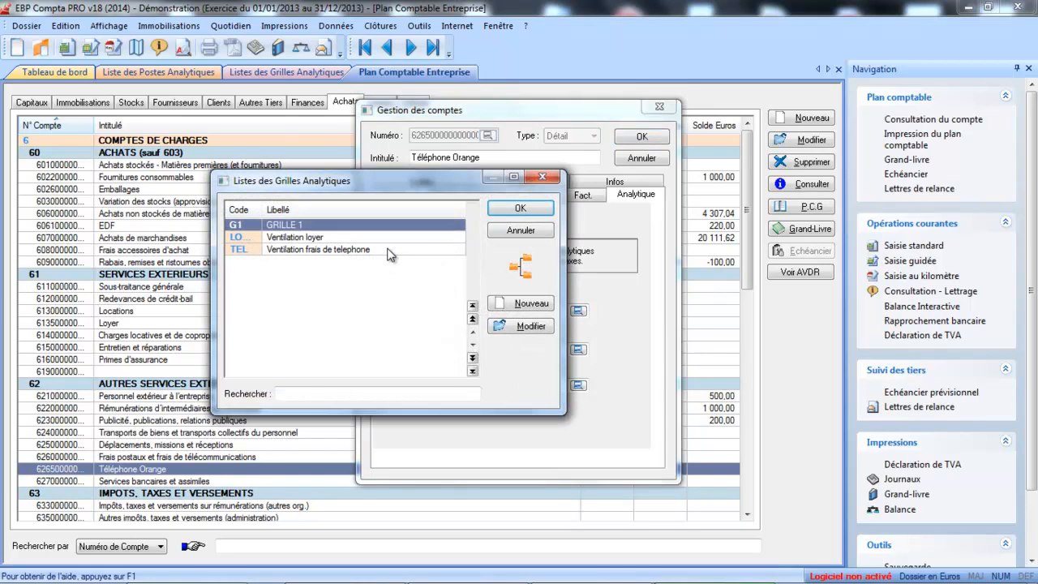
pyautogui.click(387, 251)
pyautogui.doubleClick(388, 252)
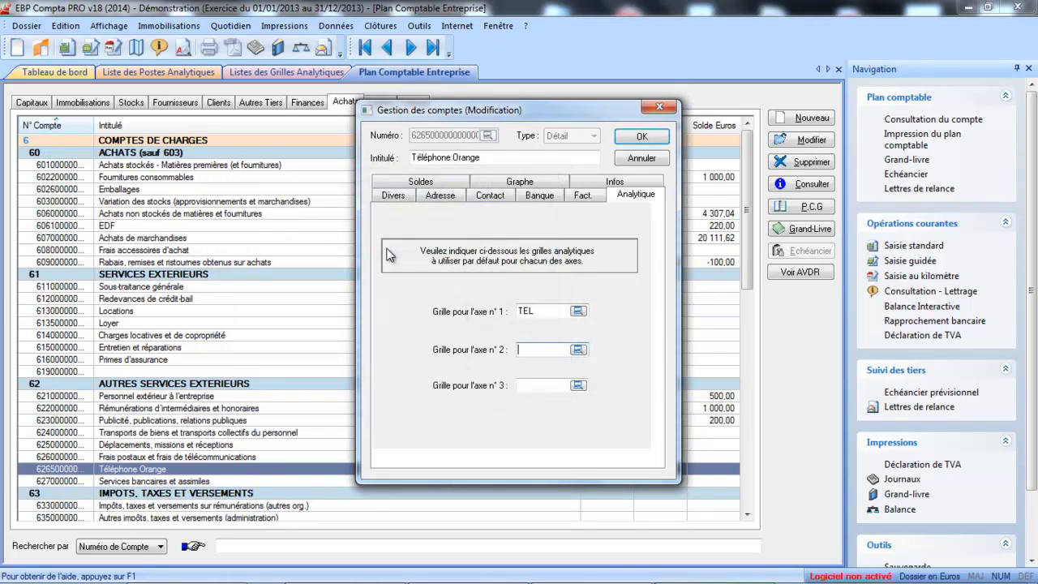
pyautogui.click(650, 137)
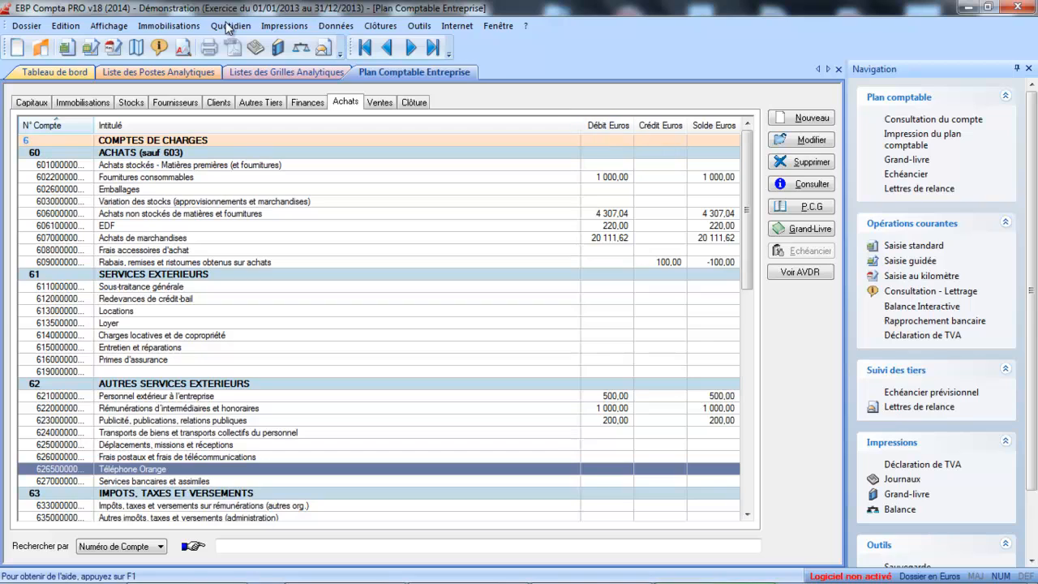
# Step: Open journal entry input on purchase journal AC for février 14 and start a new entry line on day 25
pyautogui.click(232, 27)
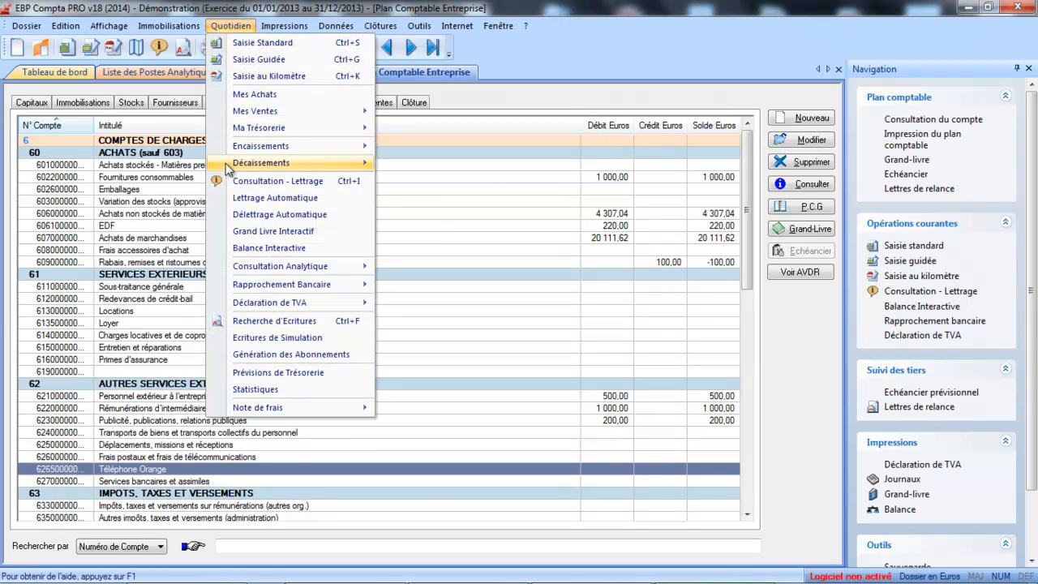
pyautogui.click(276, 58)
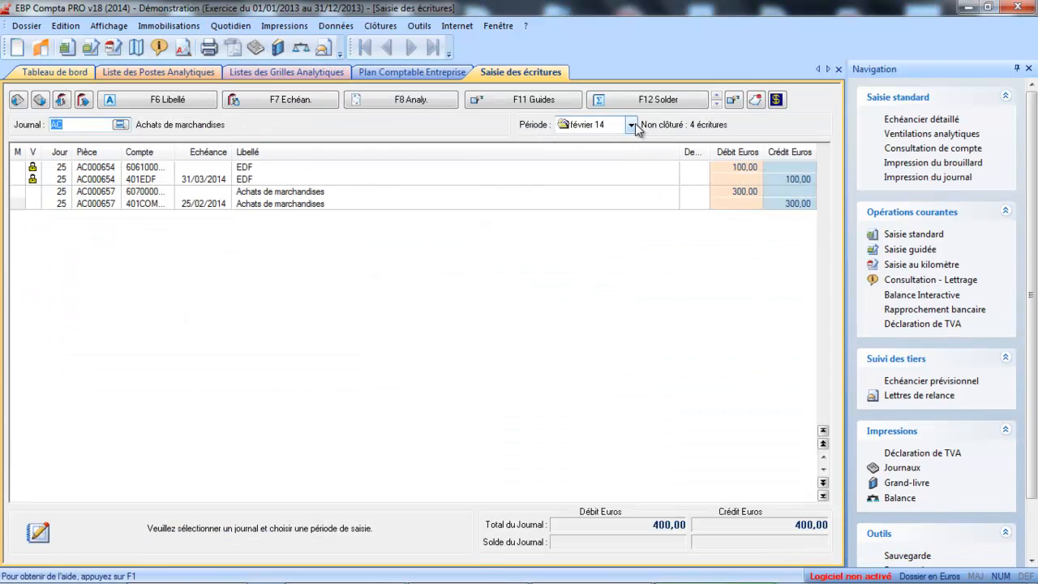
pyautogui.click(800, 208)
pyautogui.click(803, 208)
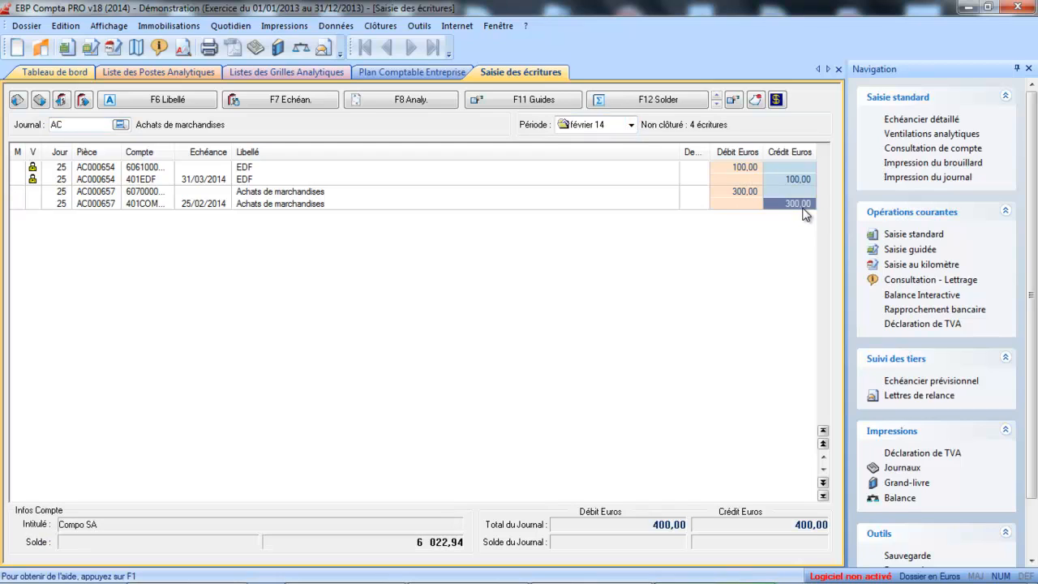
pyautogui.press('Tab')
pyautogui.press('Tab')
pyautogui.press('Tab')
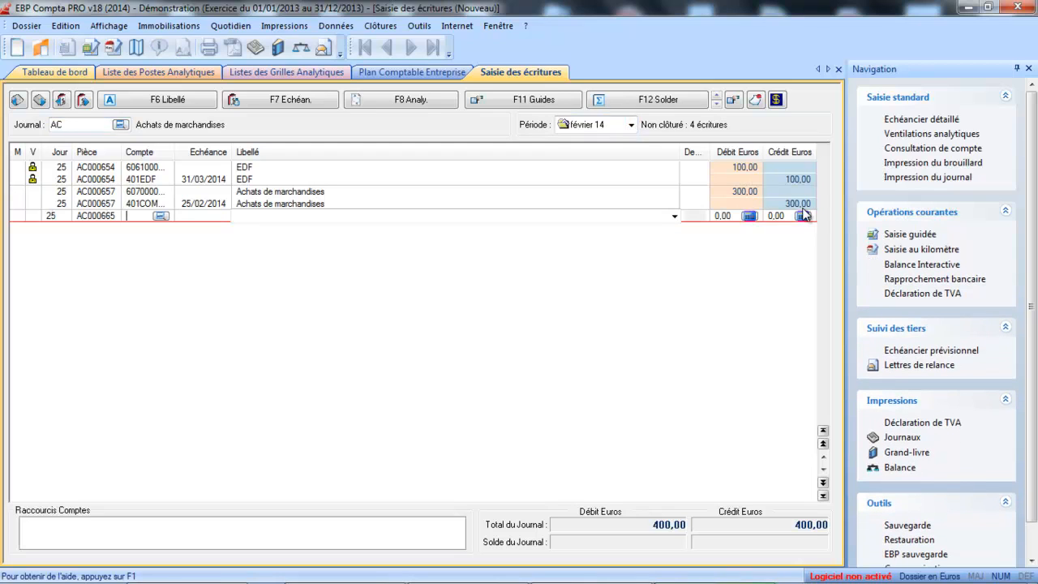
# Step: Record the Loyer expense line on the 6135 rent account with a debit of 800, and validate the line
pyautogui.write('613')
pyautogui.press('Tab')
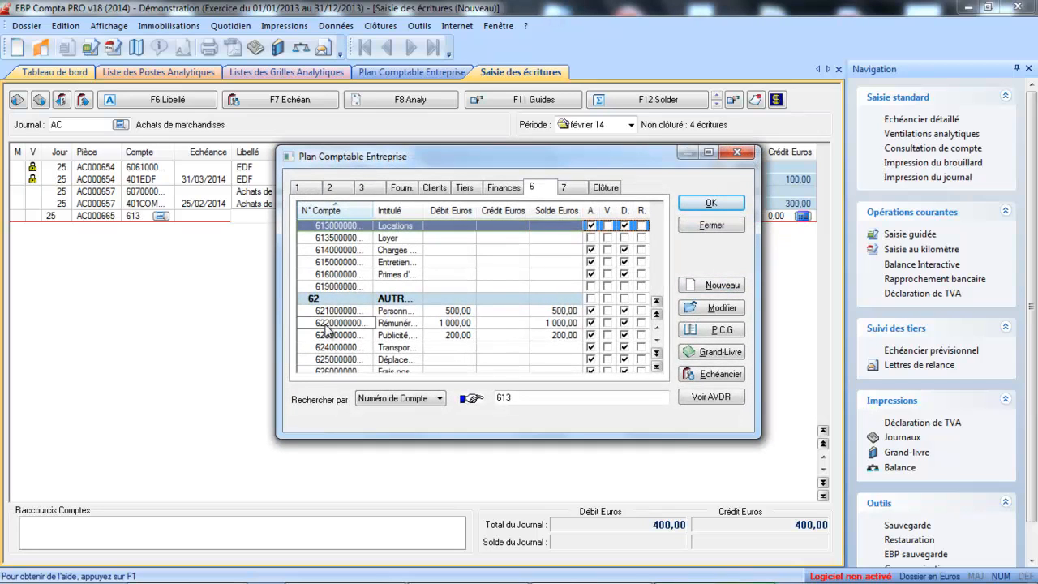
pyautogui.doubleClick(365, 238)
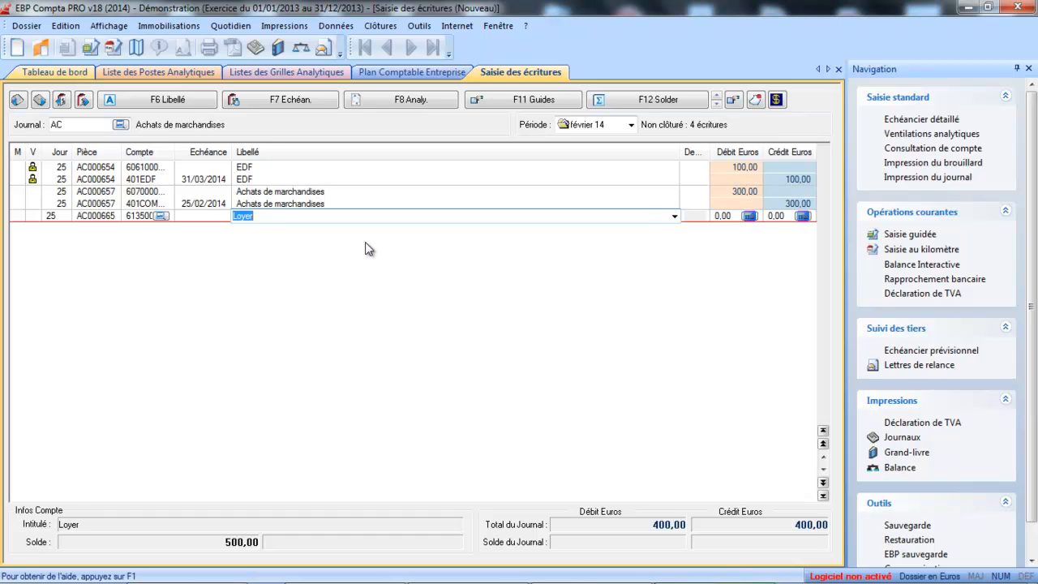
pyautogui.press('Tab')
pyautogui.write('800')
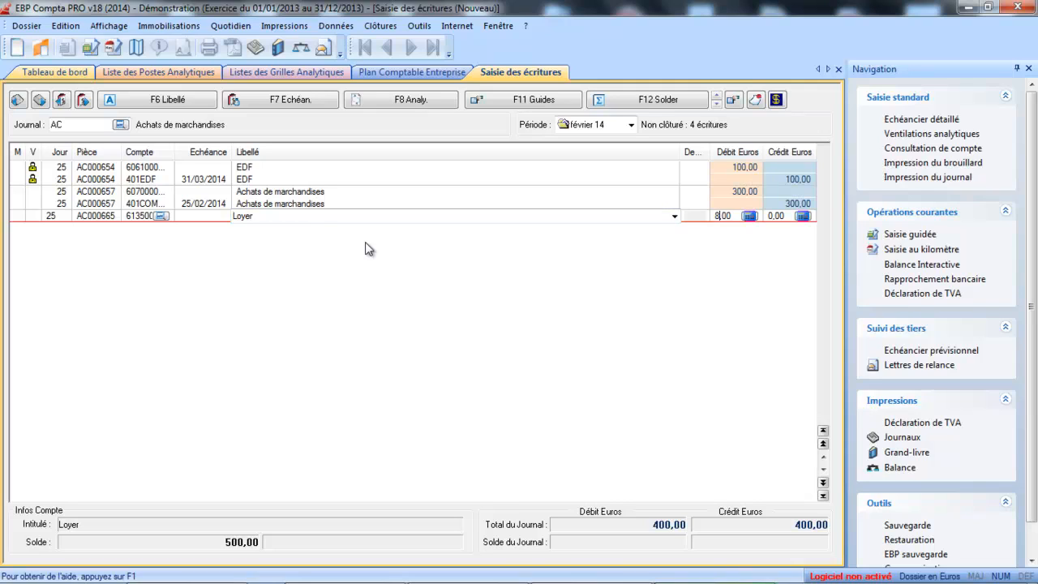
pyautogui.press('Tab')
pyautogui.press('Tab')
pyautogui.press('Tab')
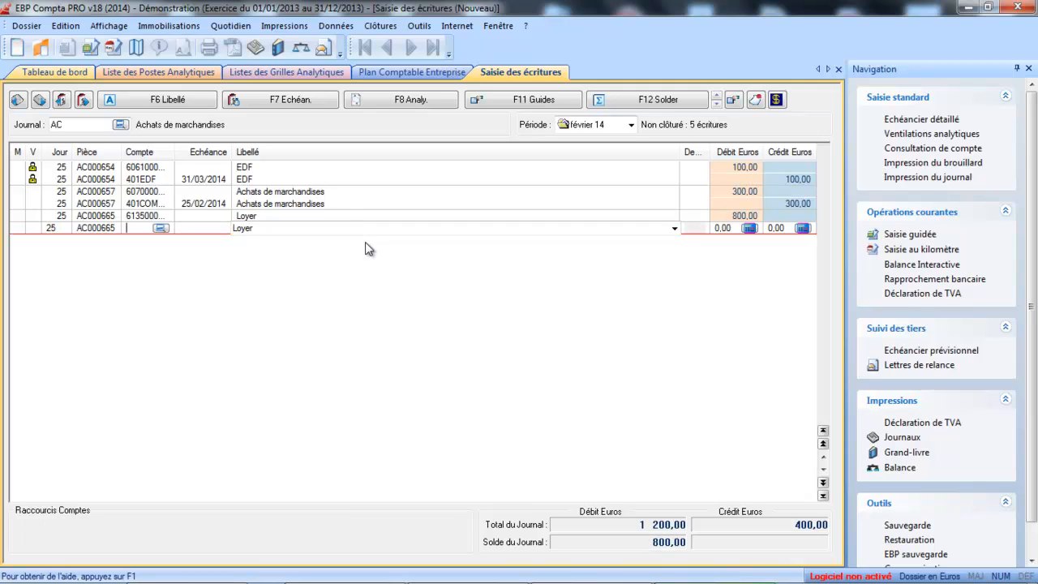
# Step: Add the 20% VAT line on account 445663 with the proposed debit of 160, and validate it
pyautogui.write('445663')
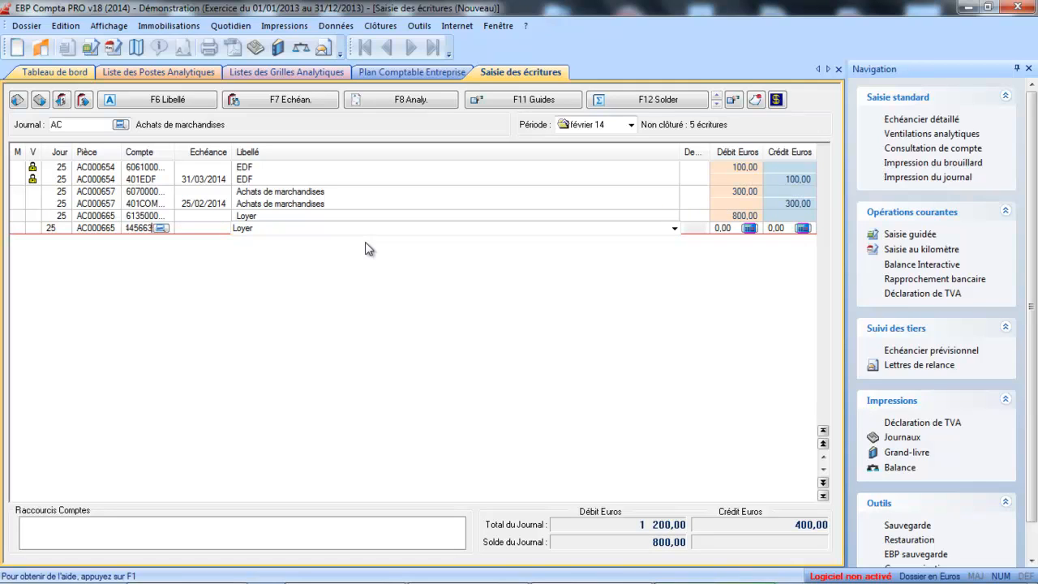
pyautogui.press('Tab')
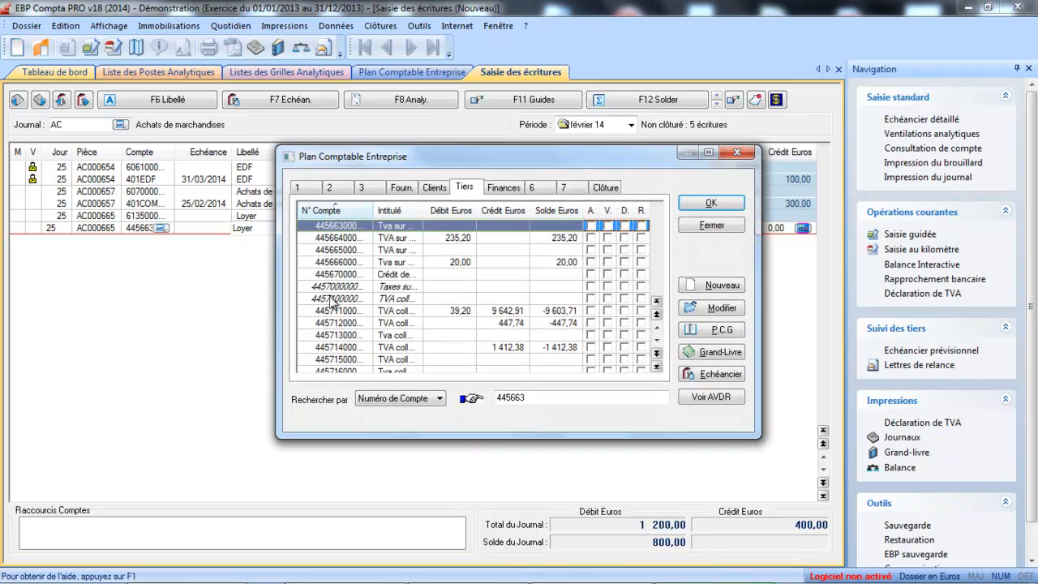
pyautogui.doubleClick(367, 227)
pyautogui.press('Tab')
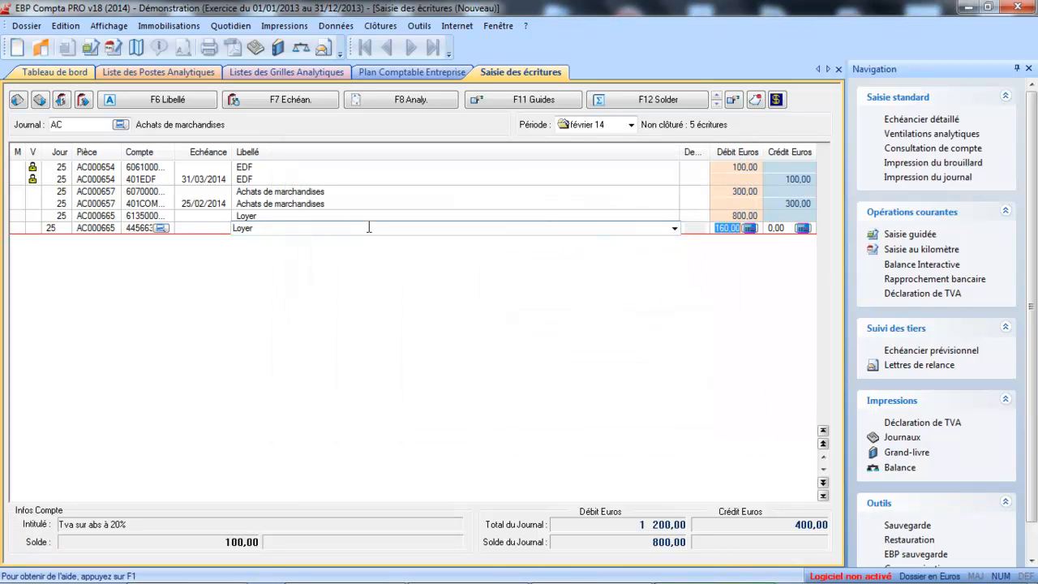
pyautogui.press('Tab')
pyautogui.press('Tab')
pyautogui.press('Tab')
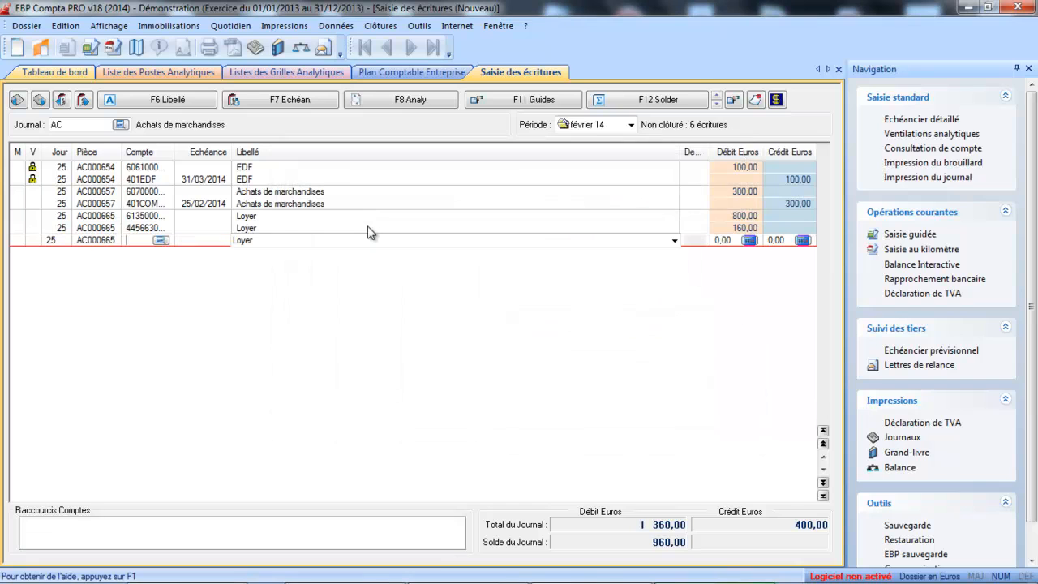
# Step: Complete the Loyer entry with a line on the landlord's 401 supplier account, due 31/03/2014, balancing it with a credit of 960
pyautogui.write('401')
pyautogui.press('Tab')
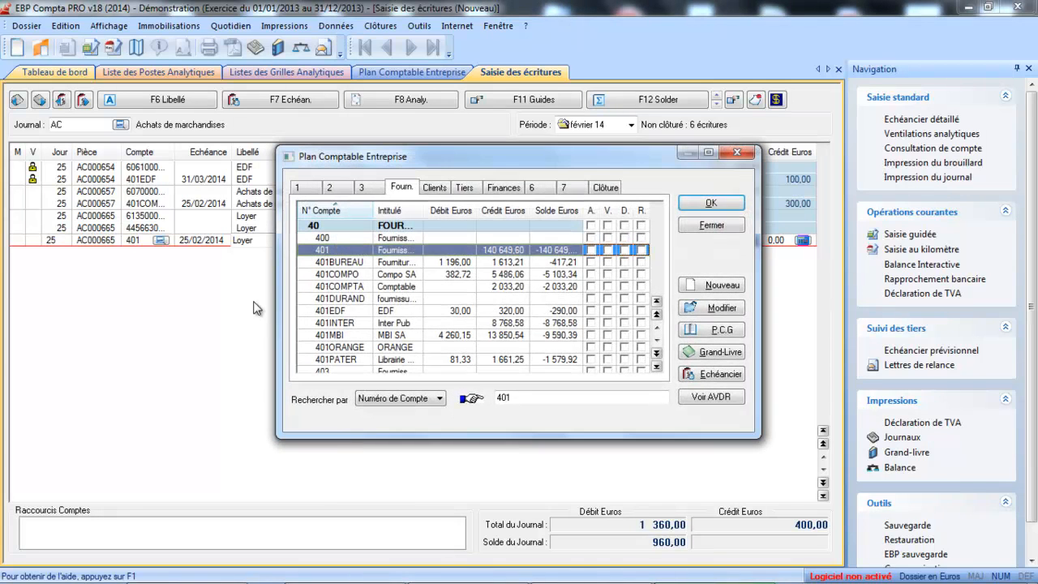
pyautogui.doubleClick(331, 298)
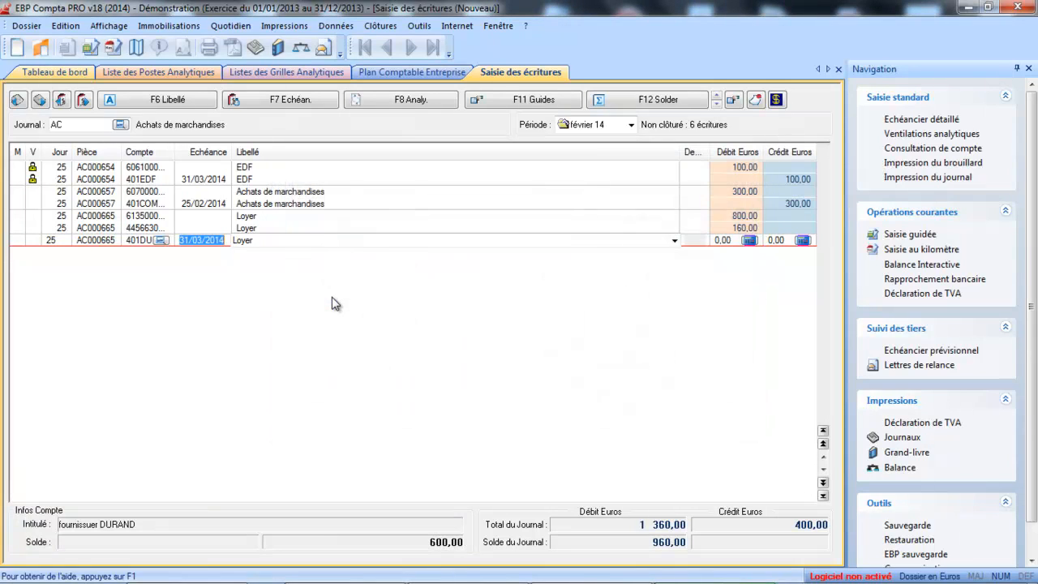
pyautogui.press('F12')
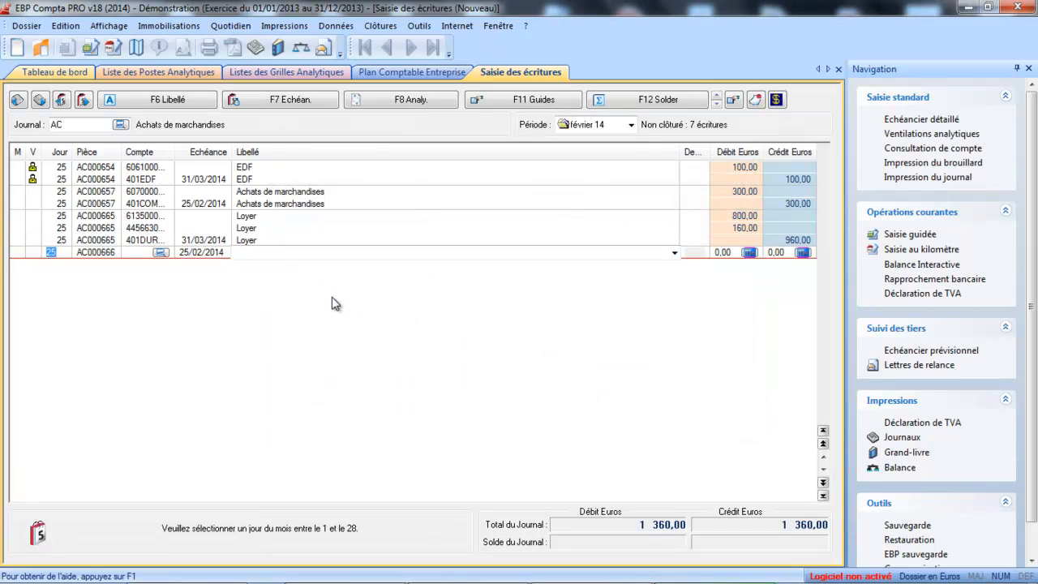
# Step: Start a new entry on day 25 with the Téléphone Orange account 6265, debit 130, and validate the line
pyautogui.press('Tab')
pyautogui.press('Tab')
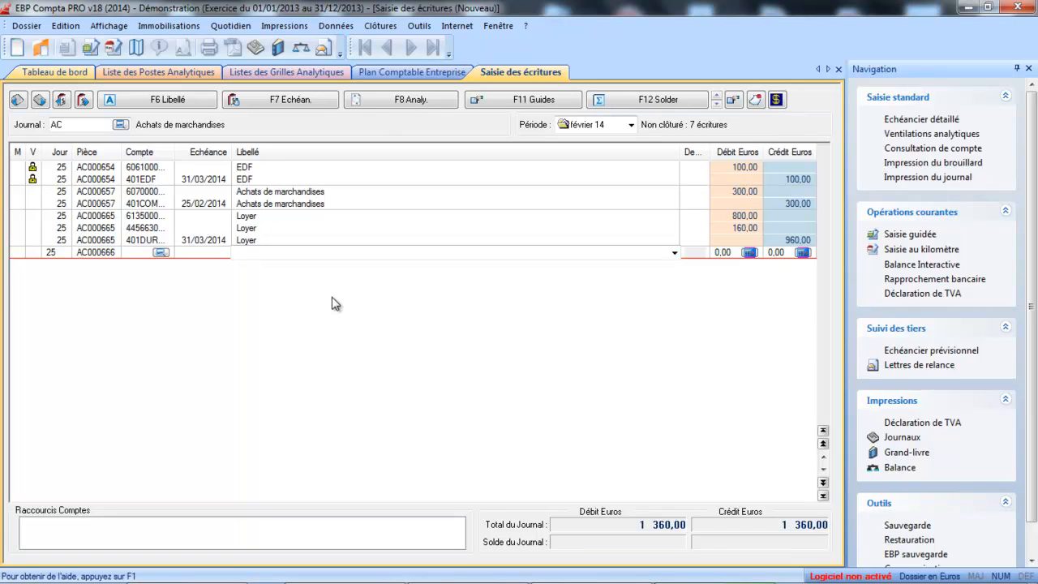
pyautogui.write('626')
pyautogui.press('Tab')
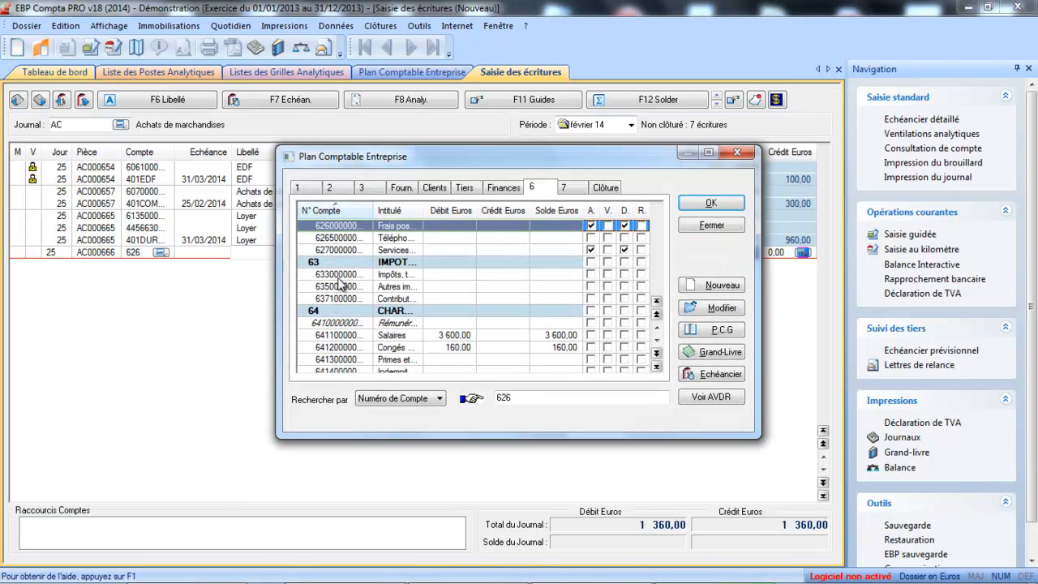
pyautogui.doubleClick(353, 239)
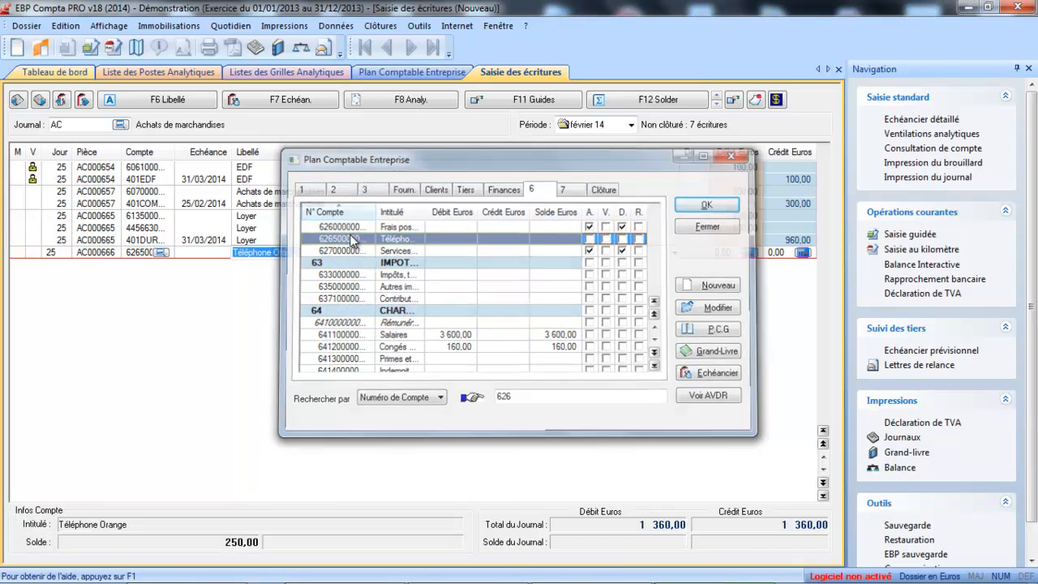
pyautogui.press('Tab')
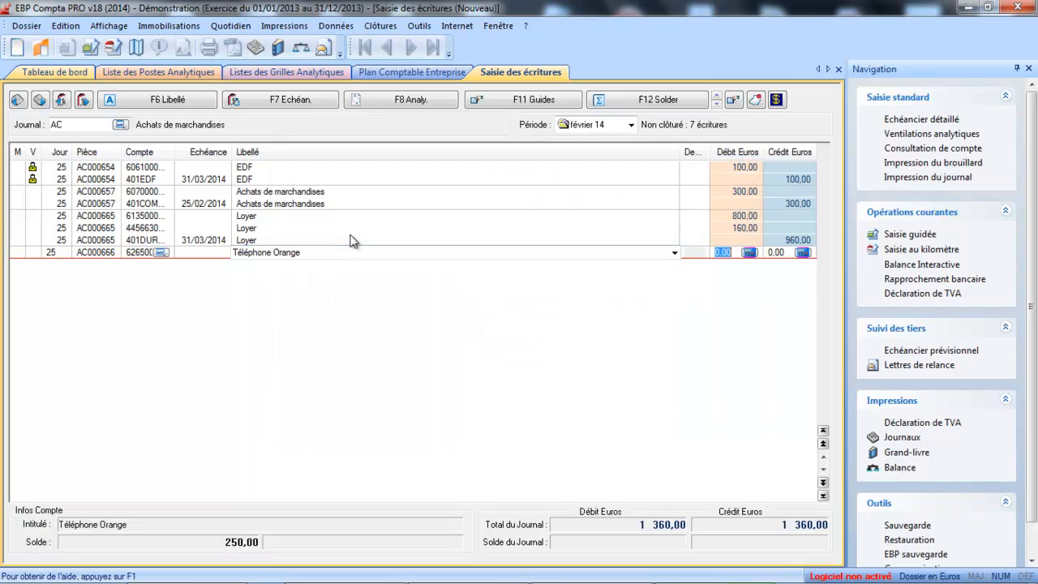
pyautogui.write('130')
pyautogui.press('Tab')
pyautogui.press('Tab')
pyautogui.press('Tab')
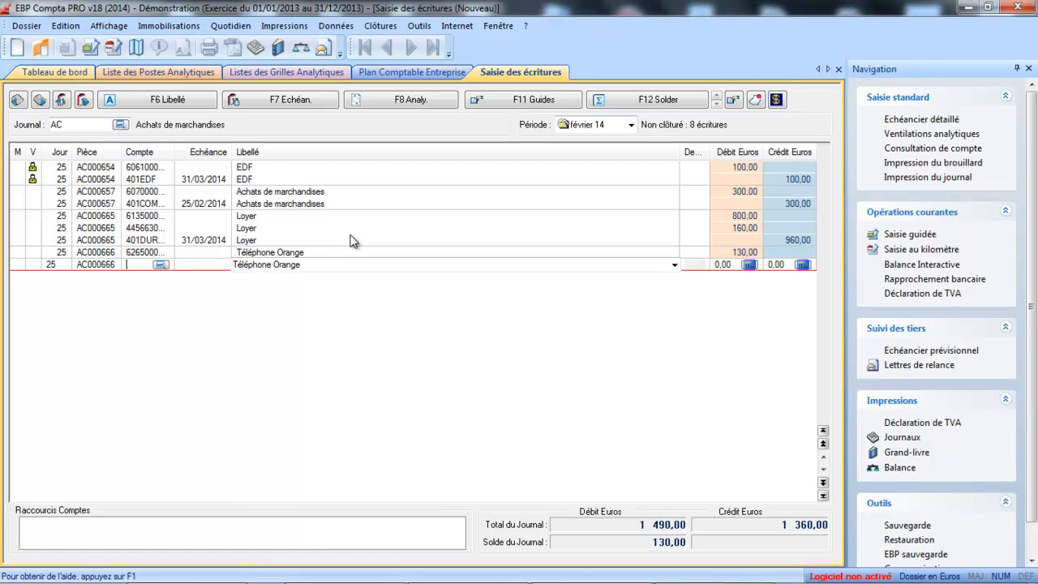
# Step: Add the 20% VAT line on account 445663 to the Téléphone Orange entry with the proposed debit of 26
pyautogui.write('445663')
pyautogui.press('Tab')
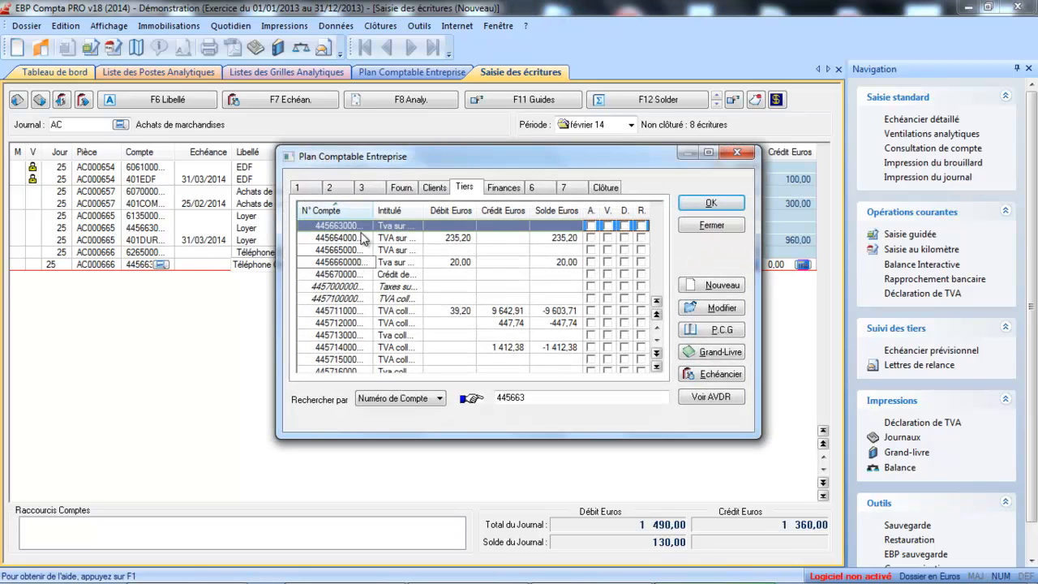
pyautogui.click(365, 226)
pyautogui.doubleClick(367, 230)
pyautogui.press('Tab')
pyautogui.press('Tab')
pyautogui.press('Tab')
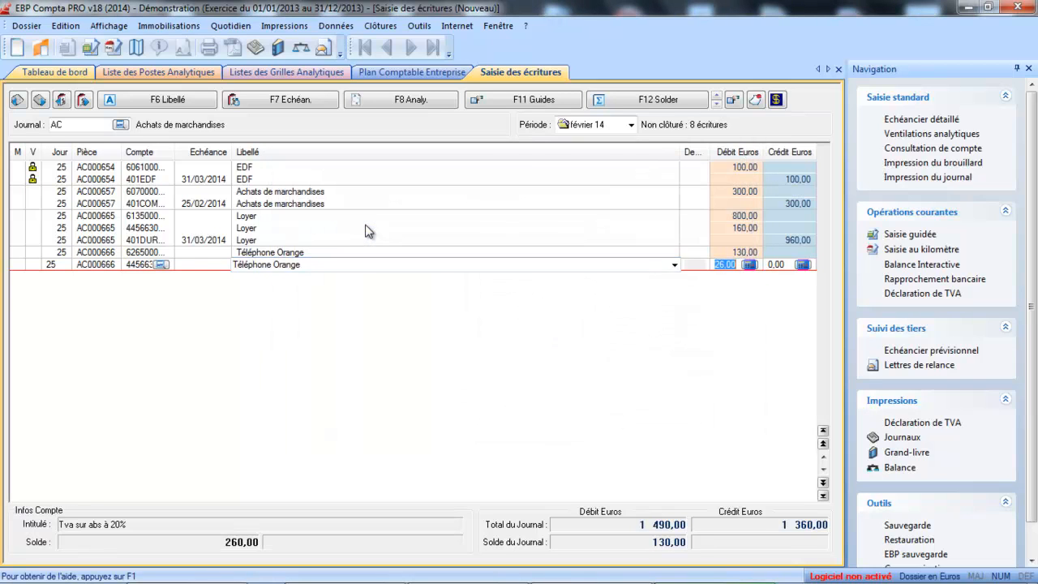
pyautogui.write('4010')
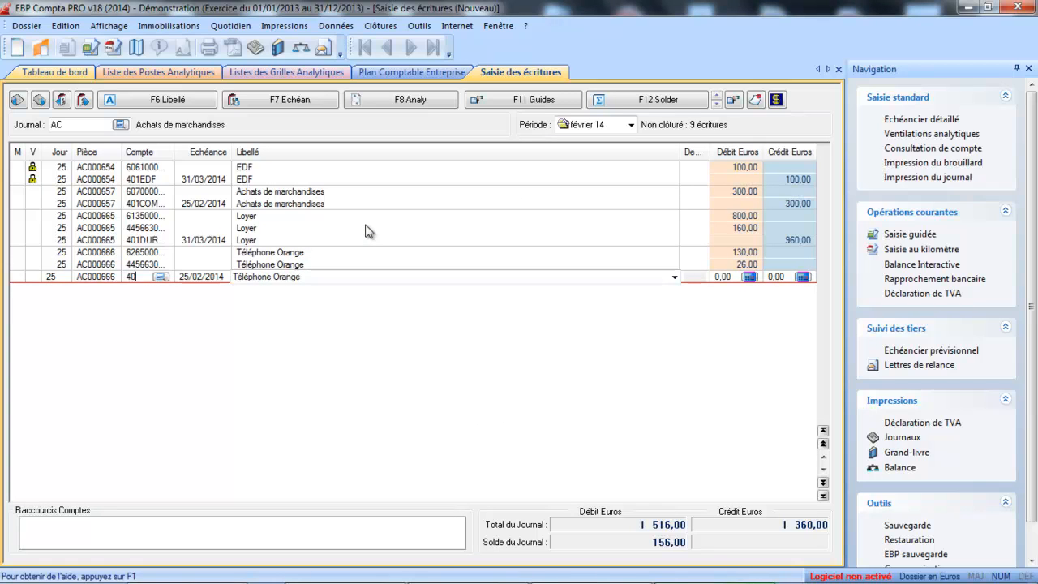
pyautogui.press('Tab')
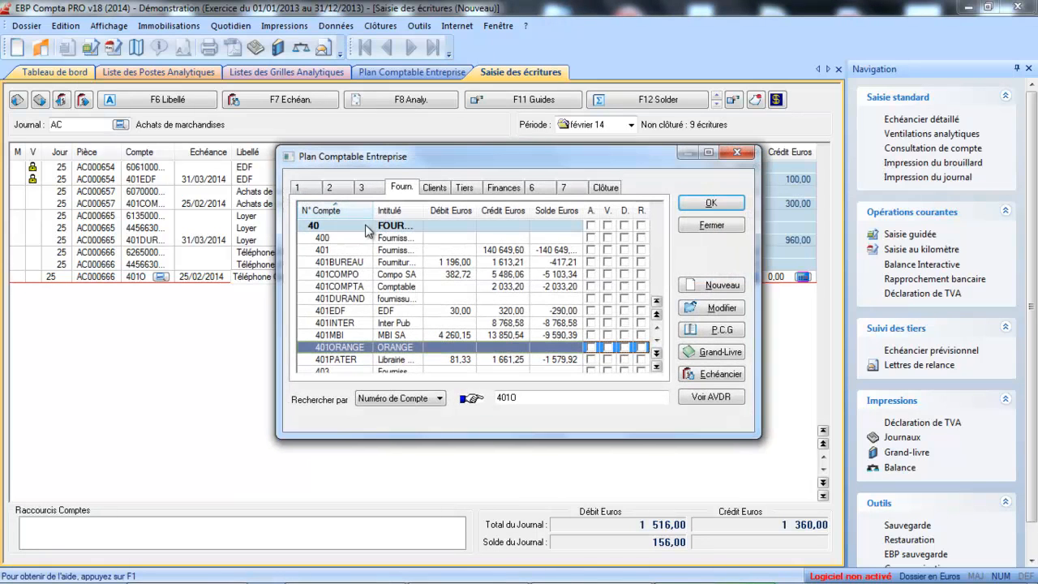
pyautogui.press('Escape')
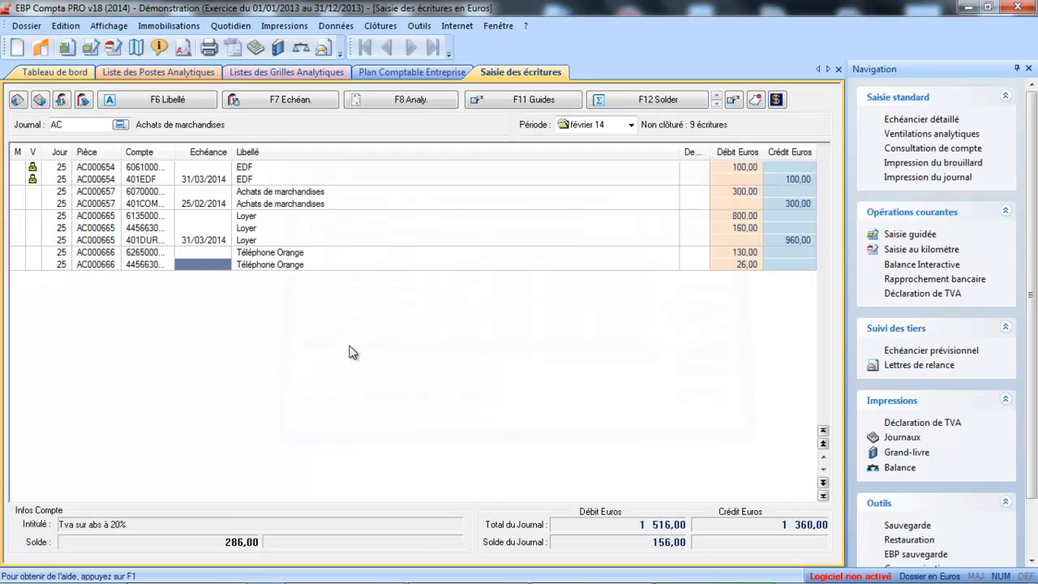
# Step: Add a 401ORANGE supplier line to the Téléphone Orange entry and balance it with a credit of 156
pyautogui.click(774, 267)
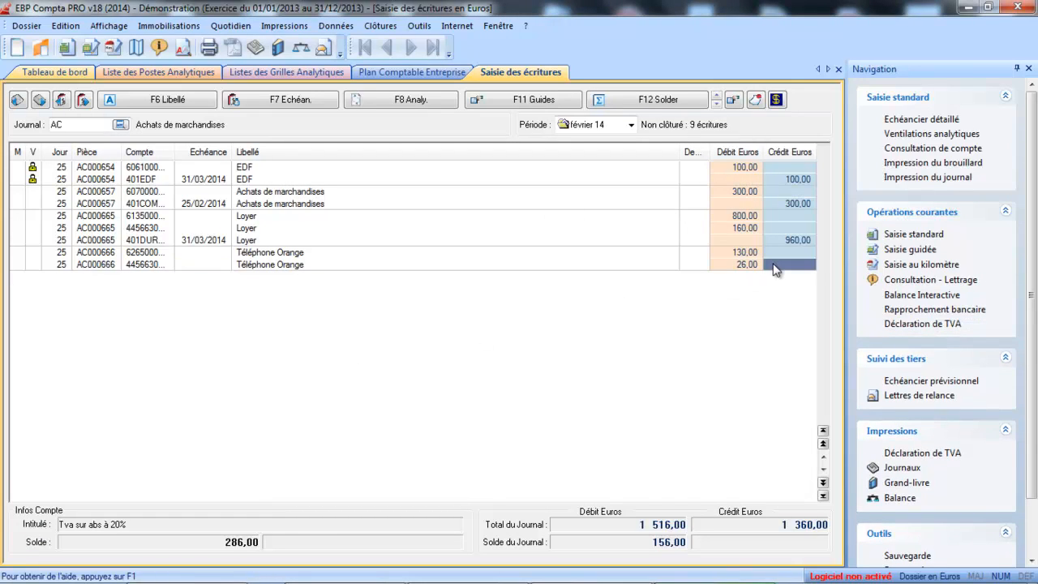
pyautogui.press('Tab')
pyautogui.press('Tab')
pyautogui.press('Tab')
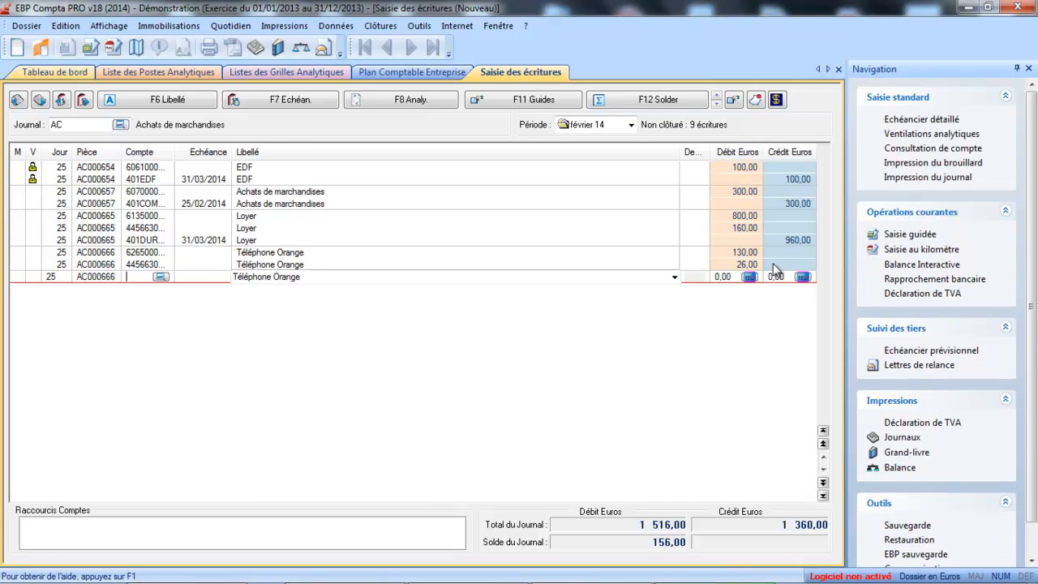
pyautogui.write('401OR')
pyautogui.press('Tab')
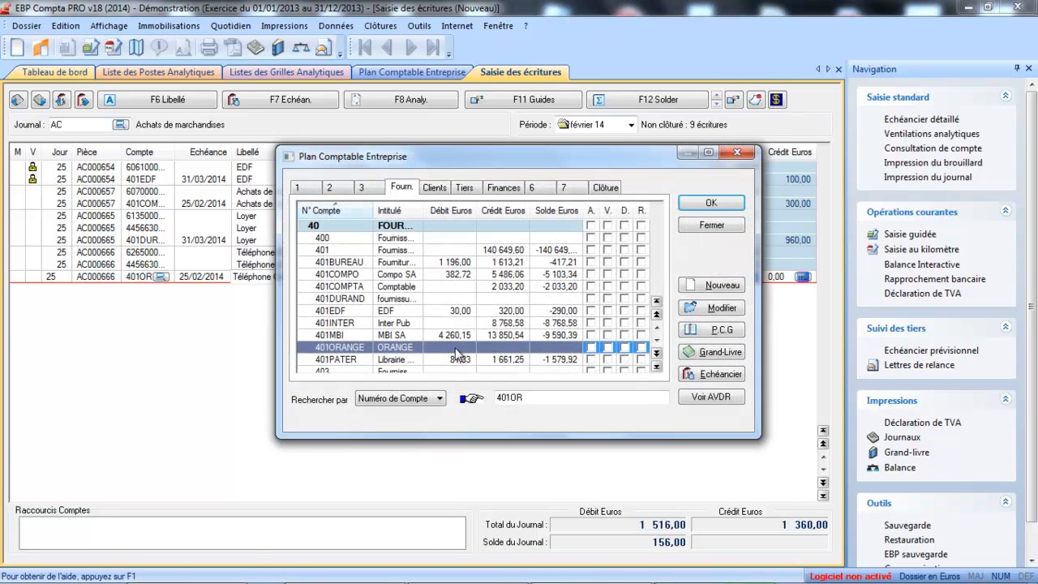
pyautogui.press('Return')
pyautogui.press('Tab')
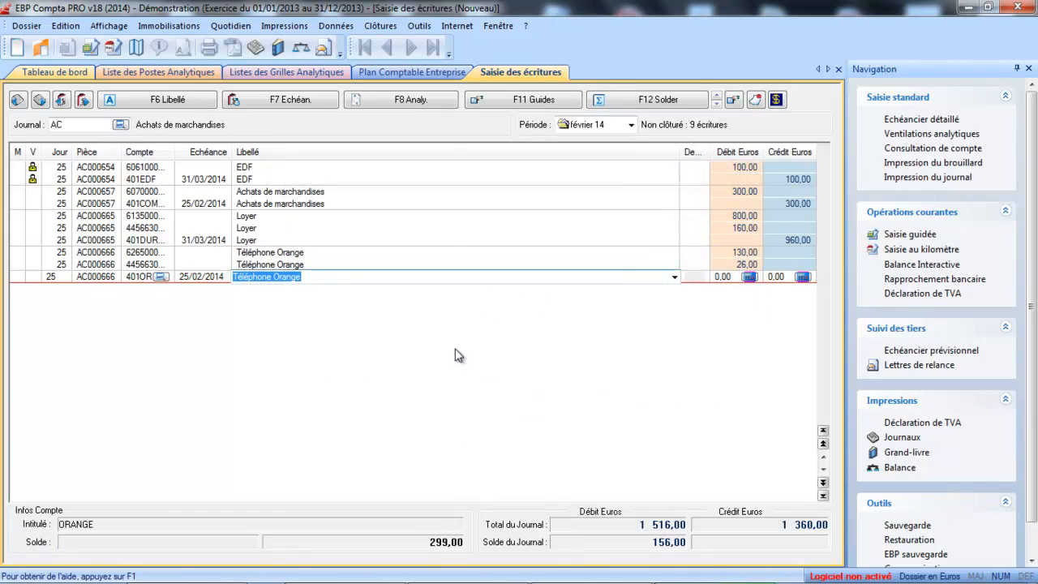
pyautogui.press('F12')
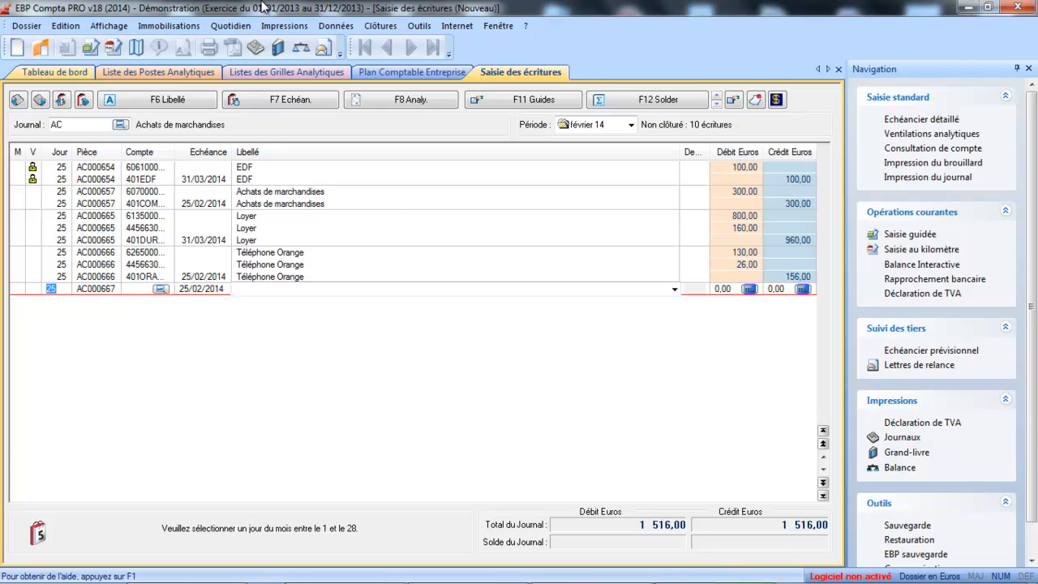
# Step: Open the Grand-Livre Analytique print settings and select the analytical posts from ACHAT to PC
pyautogui.click(286, 27)
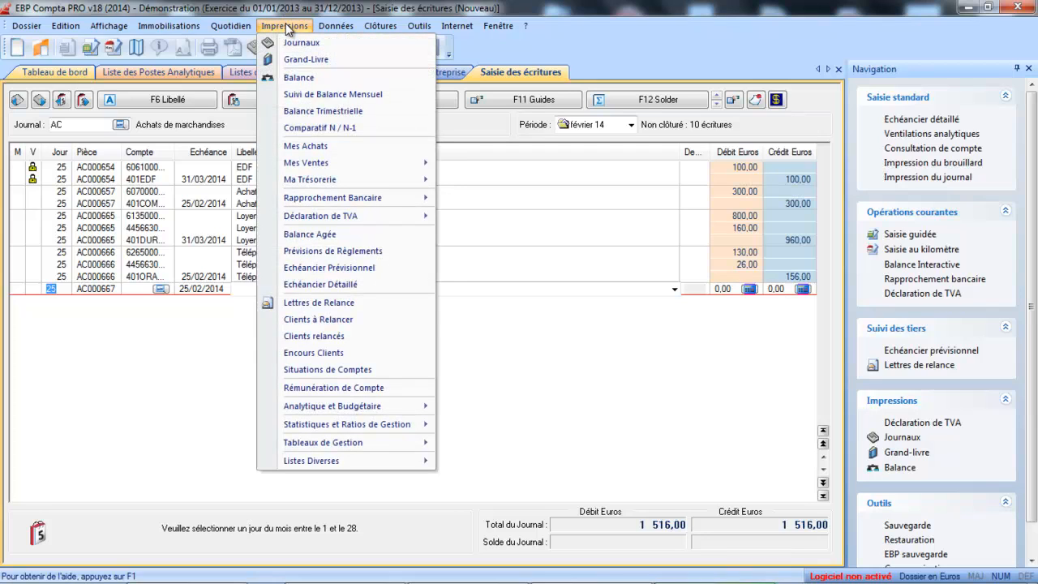
pyautogui.moveTo(327, 405)
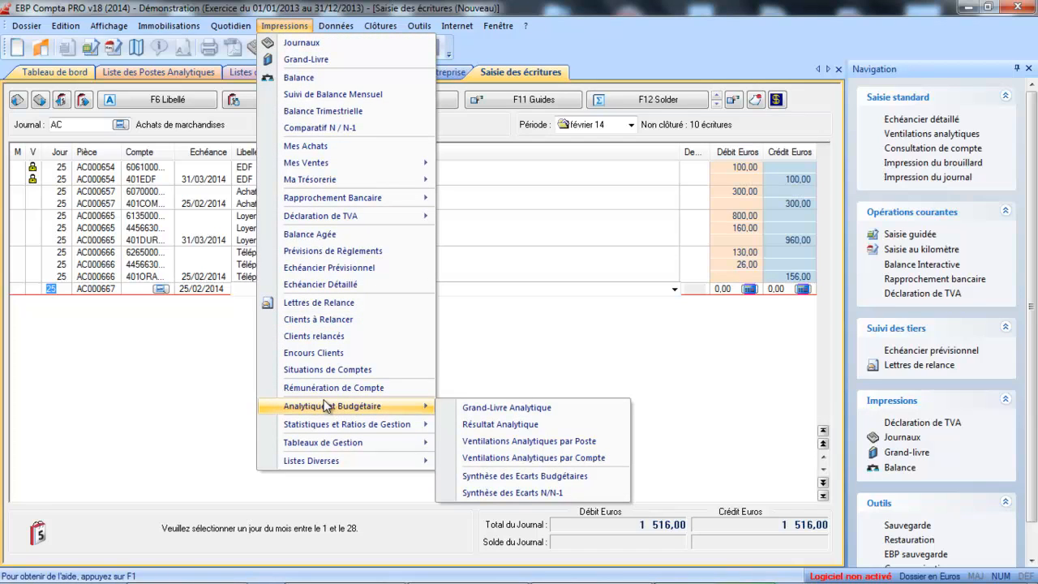
pyautogui.click(452, 411)
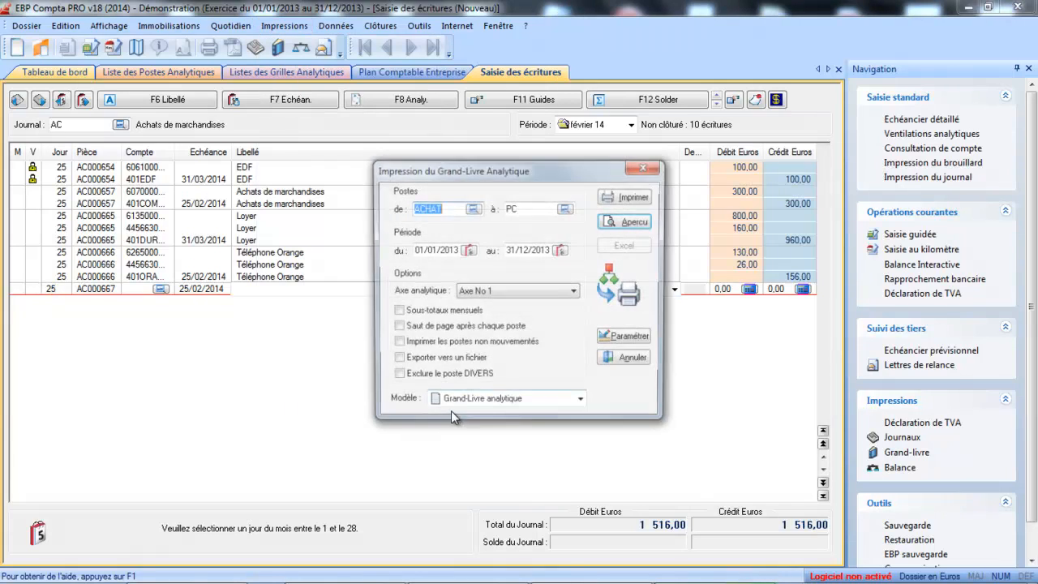
pyautogui.click(473, 209)
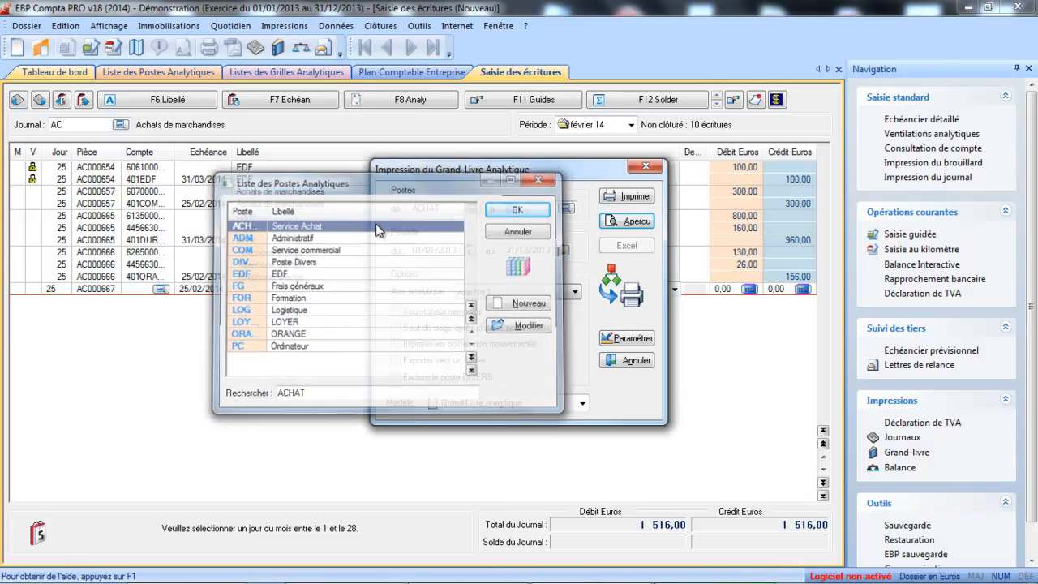
pyautogui.click(520, 208)
pyautogui.click(565, 211)
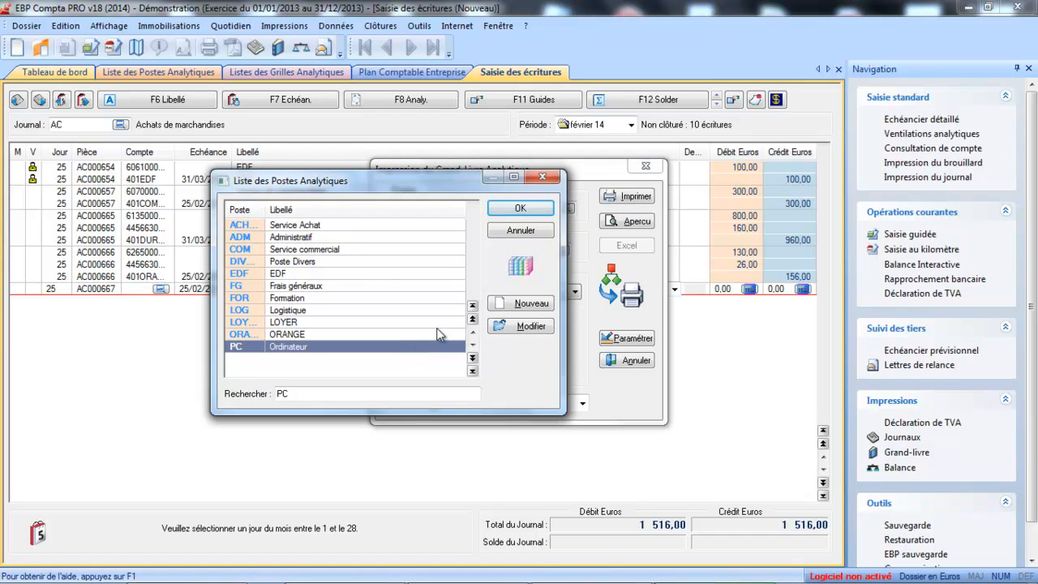
pyautogui.click(532, 208)
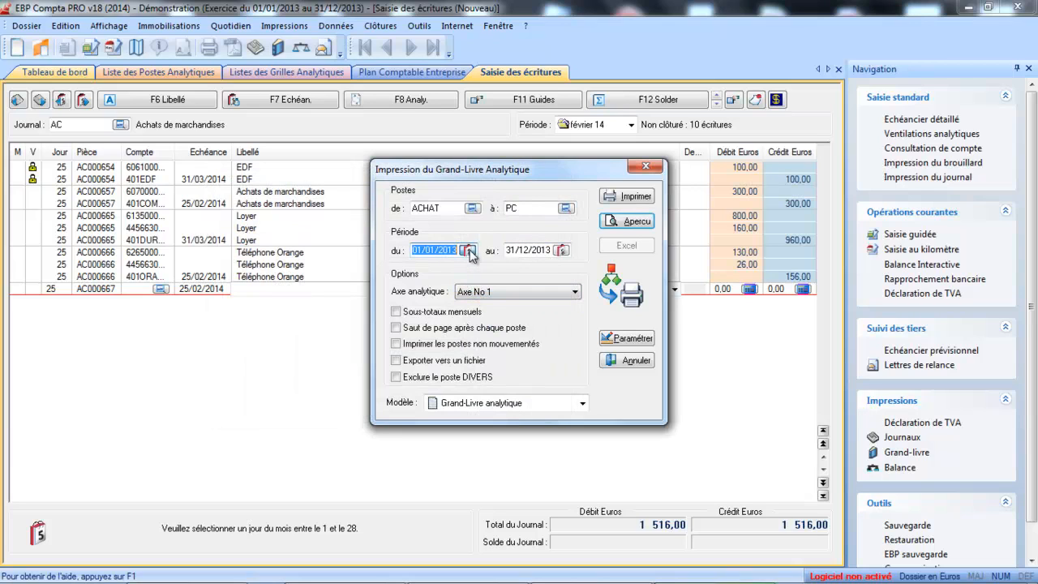
# Step: Set the Grand-Livre Analytique period from 01/01/2014 to 31/12/2014, preview the report on Axe No 1, and close it
pyautogui.click(469, 251)
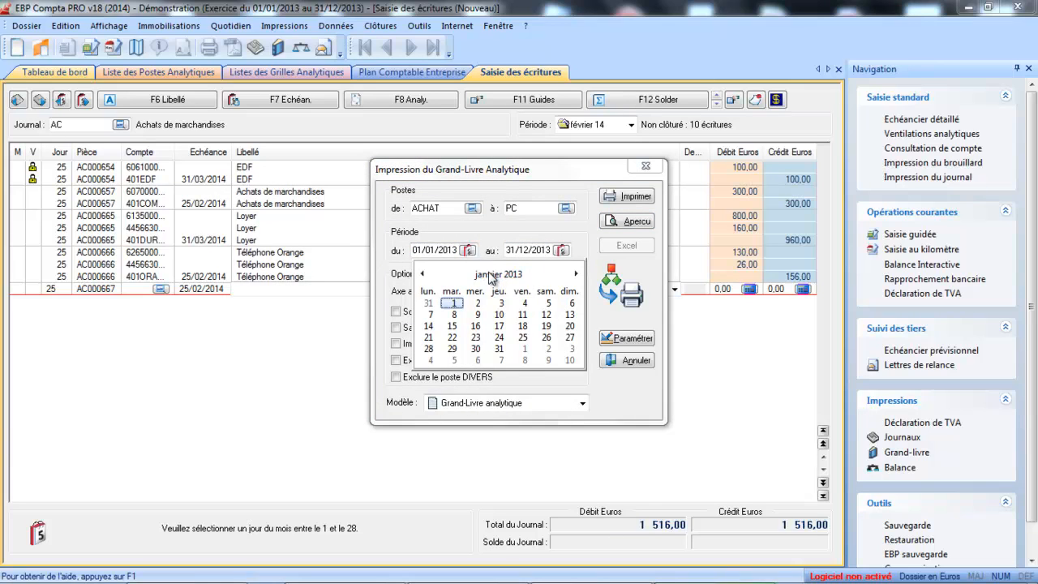
pyautogui.click(480, 274)
pyautogui.click(446, 300)
pyautogui.click(499, 276)
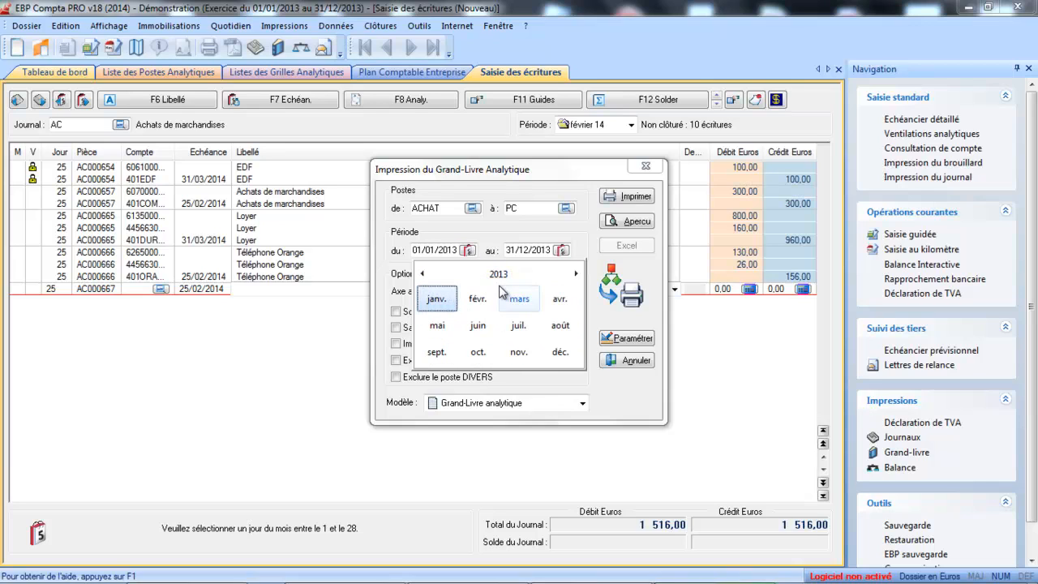
pyautogui.click(576, 275)
pyautogui.click(440, 300)
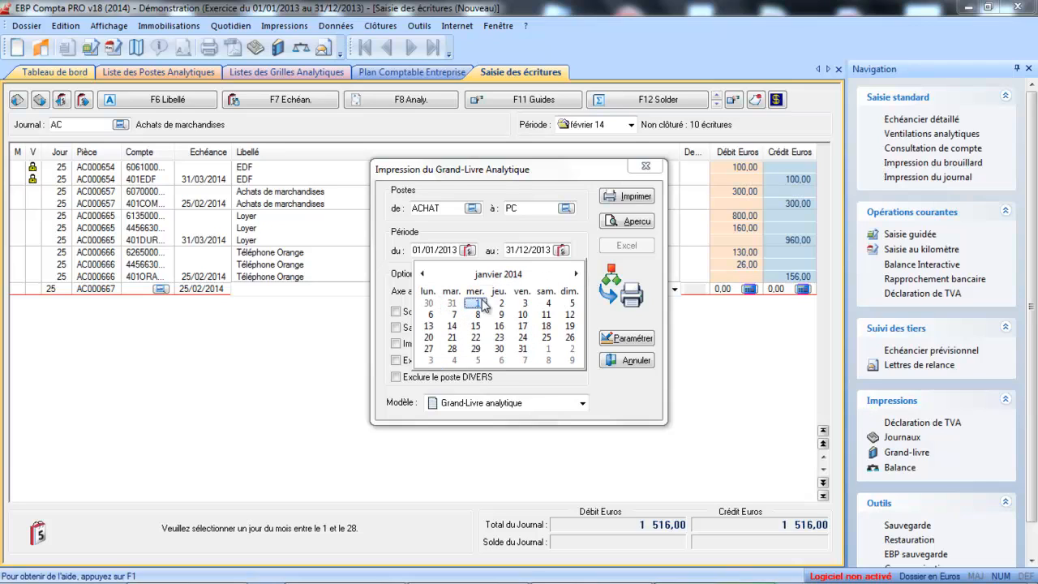
pyautogui.click(477, 302)
pyautogui.click(553, 249)
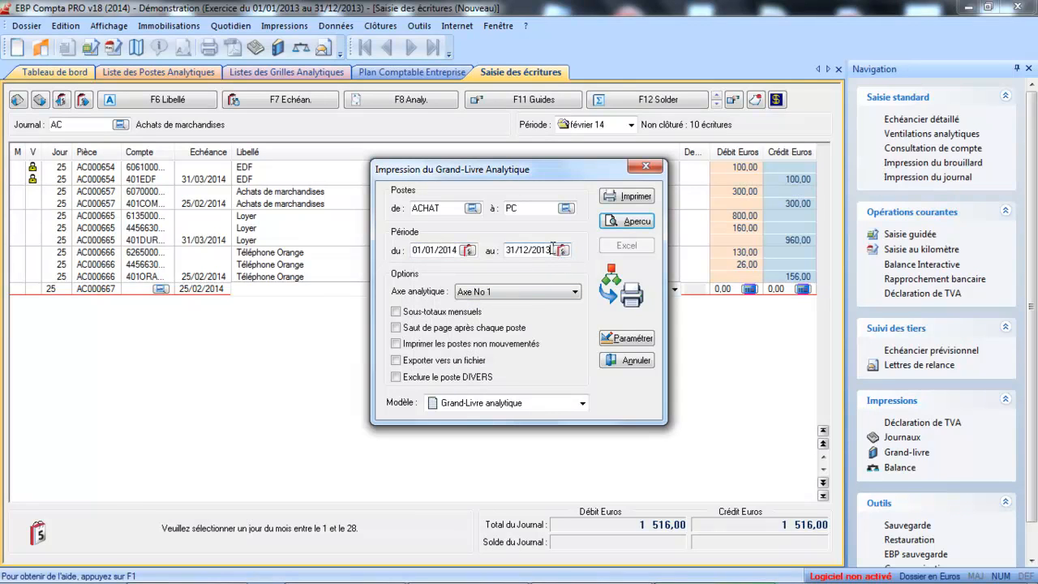
pyautogui.press('Tab')
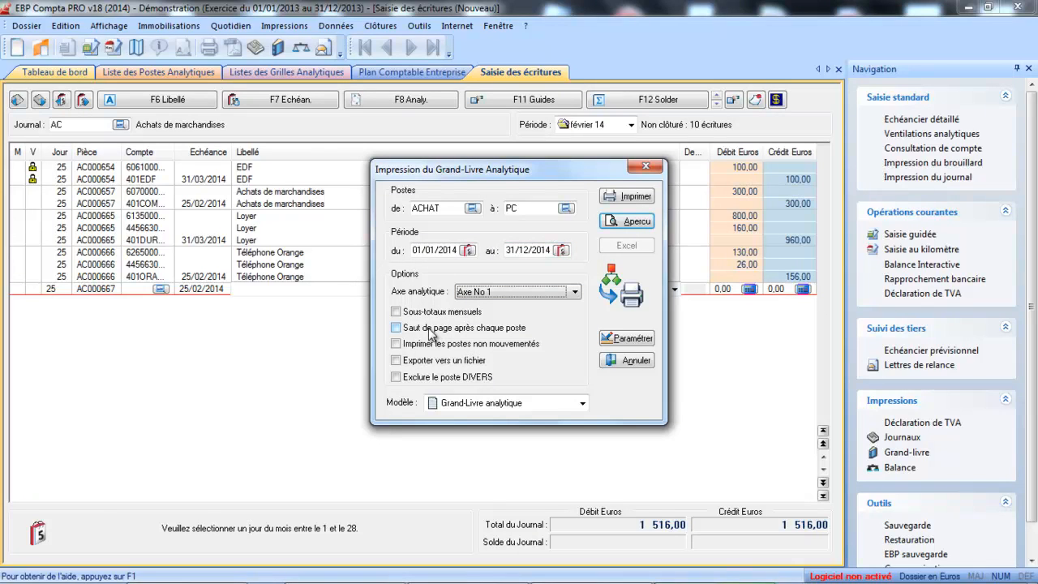
pyautogui.click(639, 221)
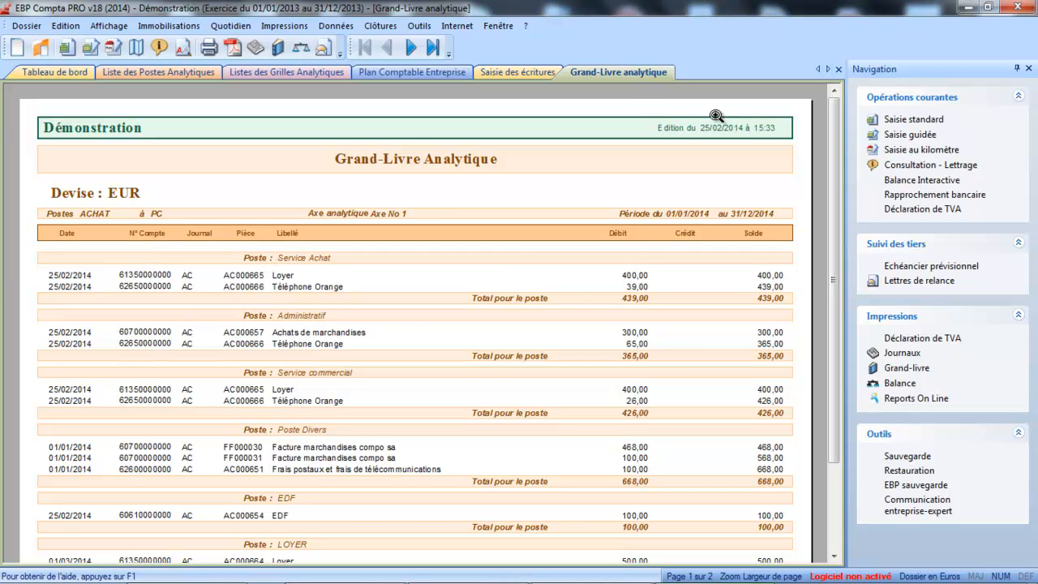
pyautogui.click(838, 69)
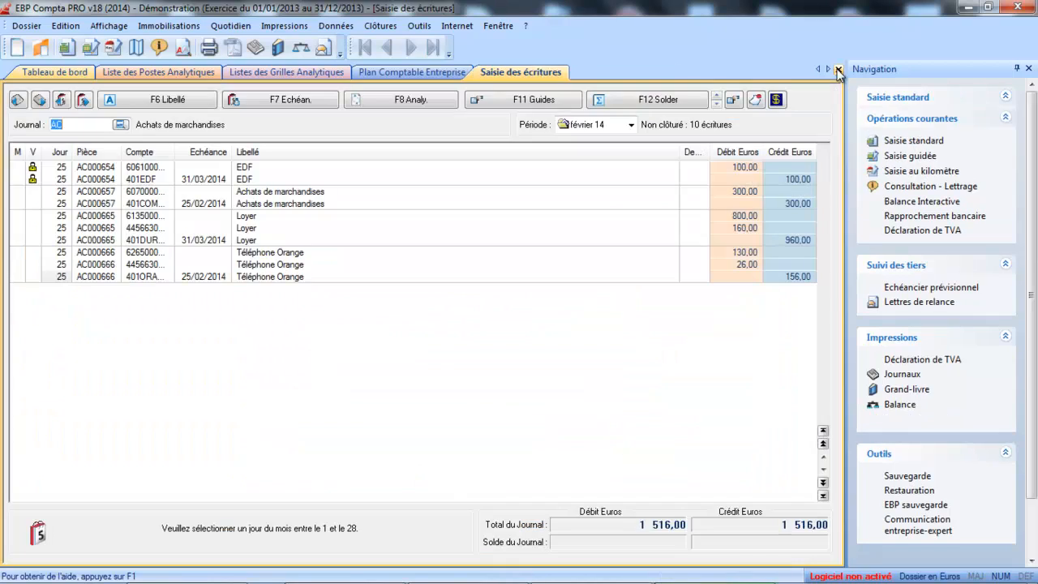
# Step: Open the print settings for Ventilations Analytiques par Poste and keep ACHAT as the first analytical post
pyautogui.click(284, 25)
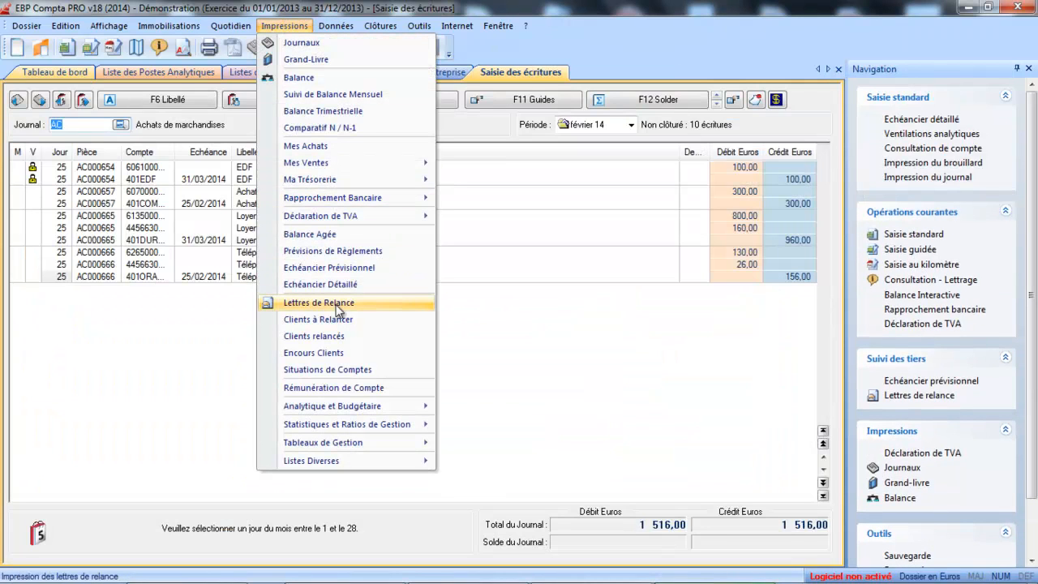
pyautogui.moveTo(349, 406)
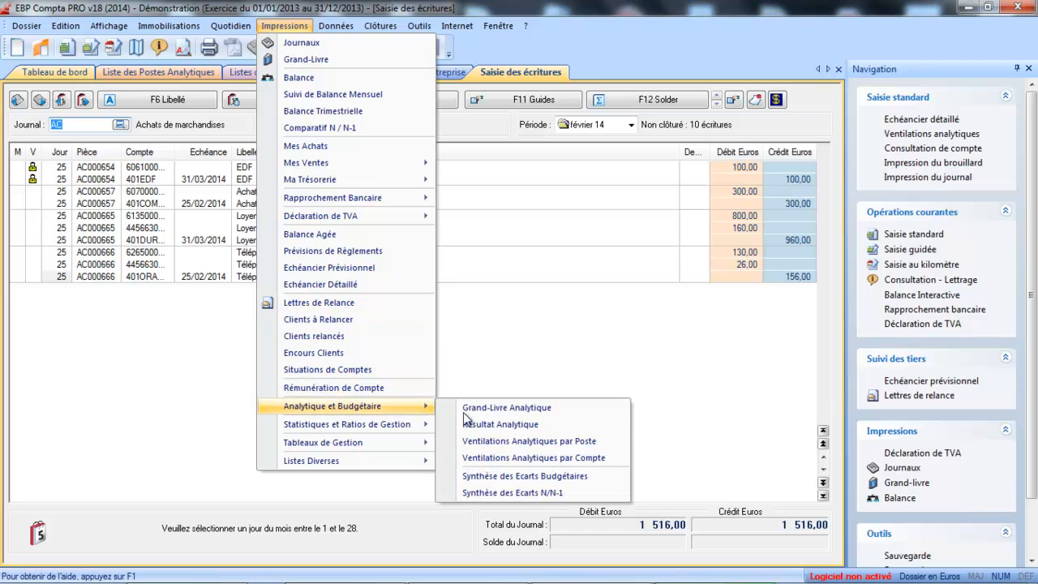
pyautogui.click(506, 442)
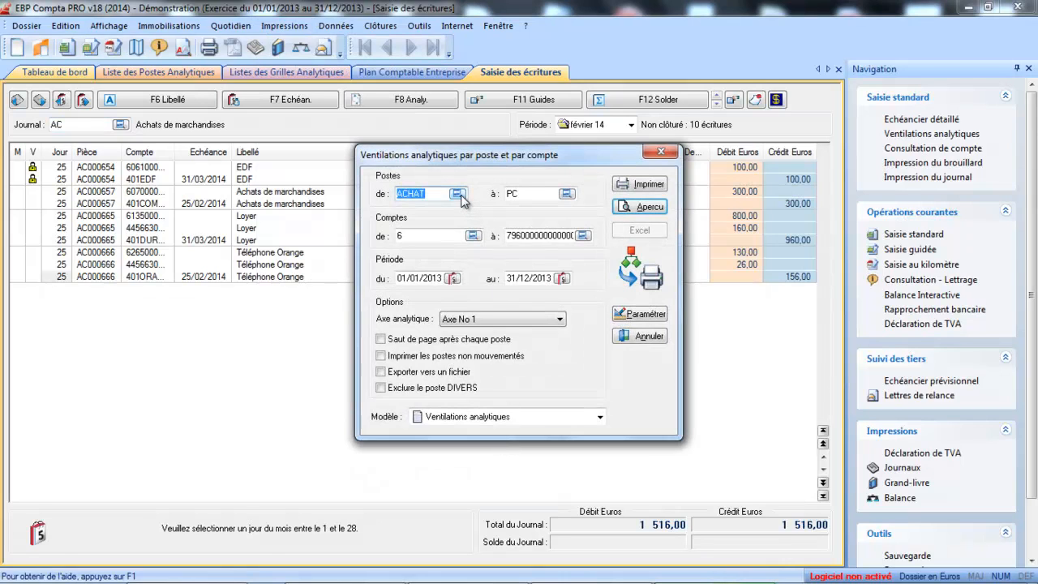
pyautogui.click(458, 193)
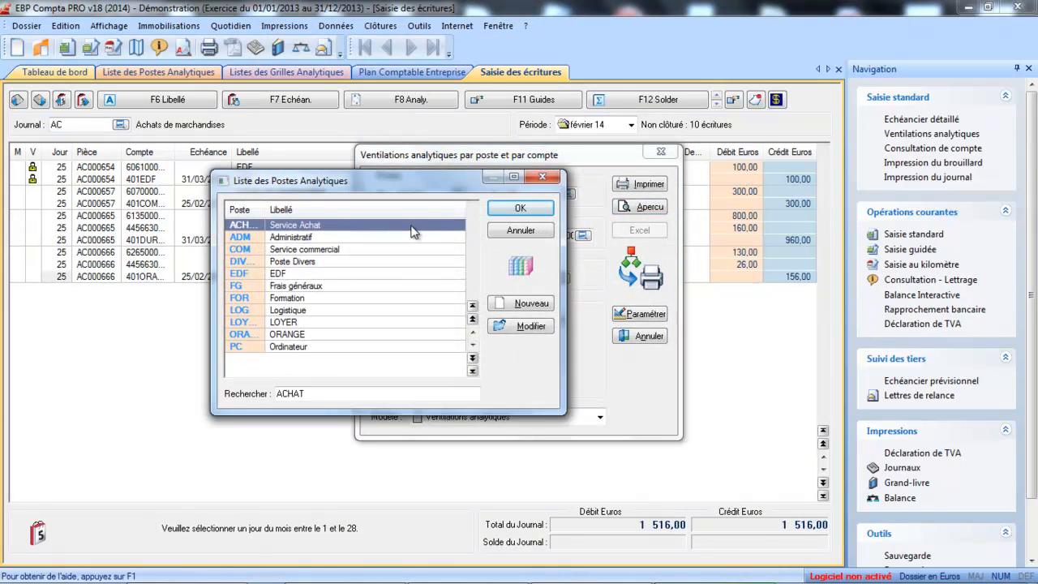
pyautogui.click(517, 208)
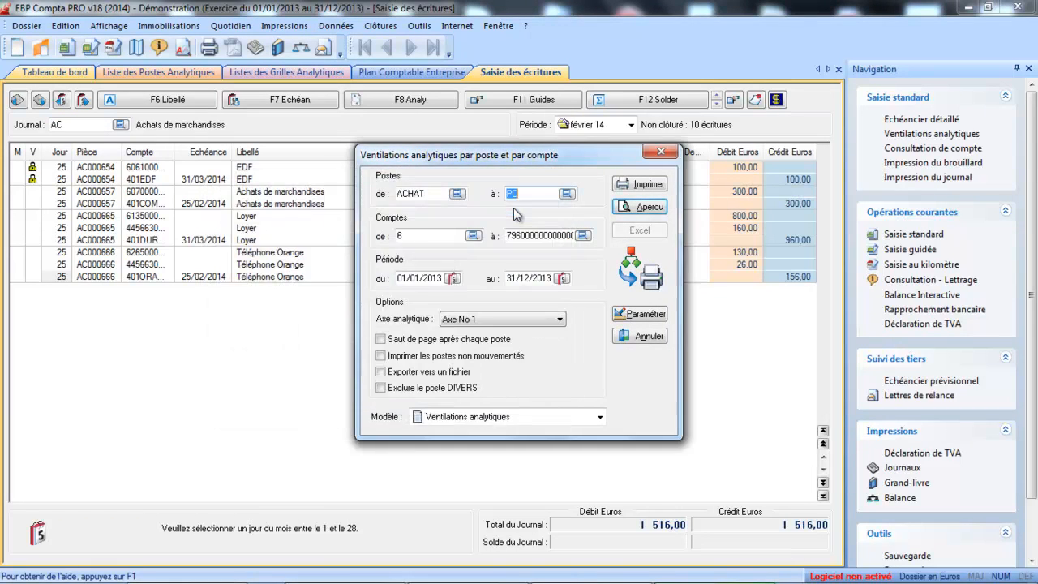
# Step: Set the report period's end date to 31/03/2014, preview the Ventilations analytiques report on Axe No 1, and close it
pyautogui.click(563, 278)
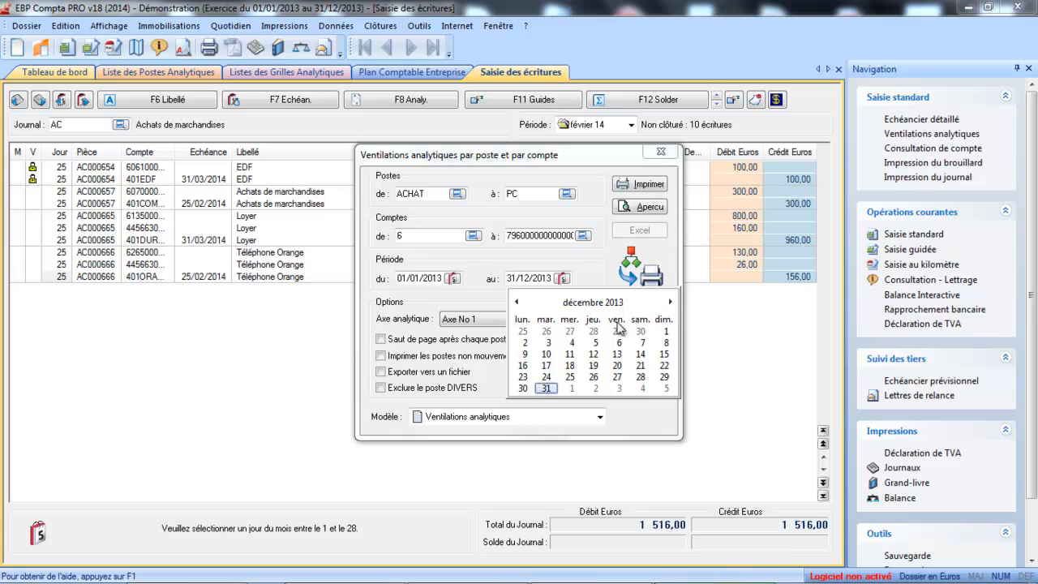
pyautogui.click(672, 304)
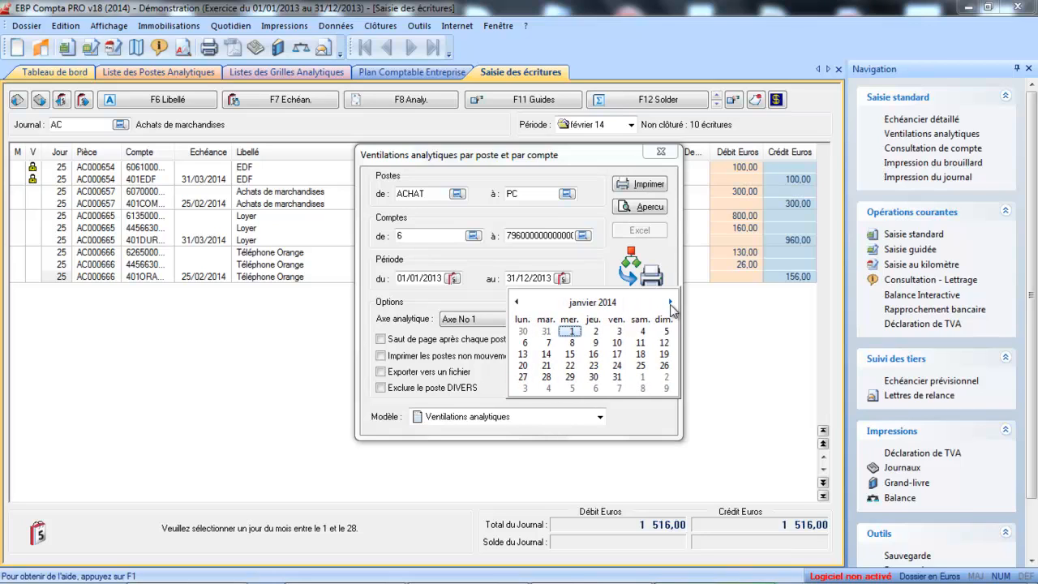
pyautogui.click(604, 302)
pyautogui.click(615, 327)
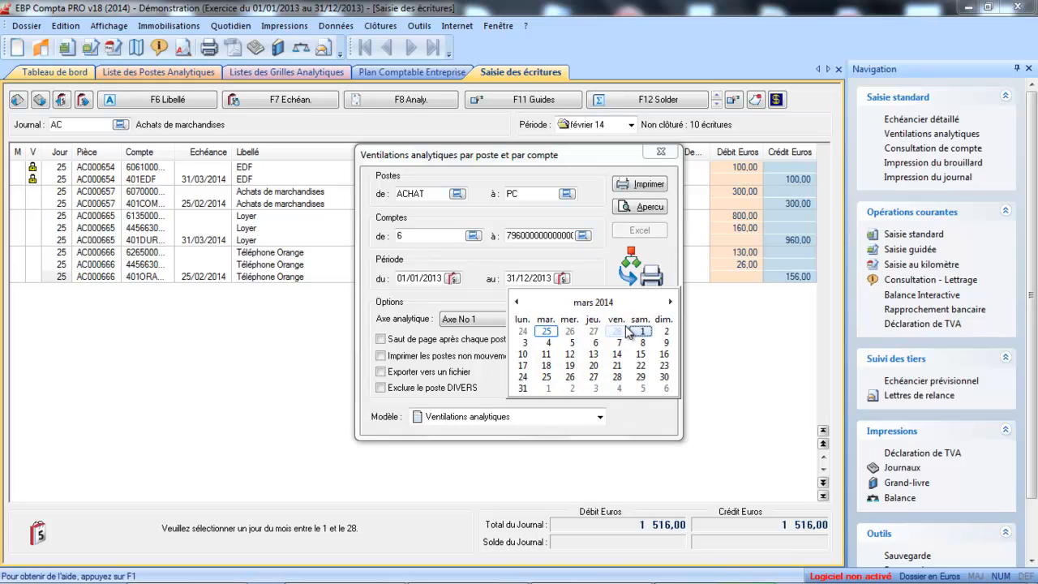
pyautogui.click(522, 389)
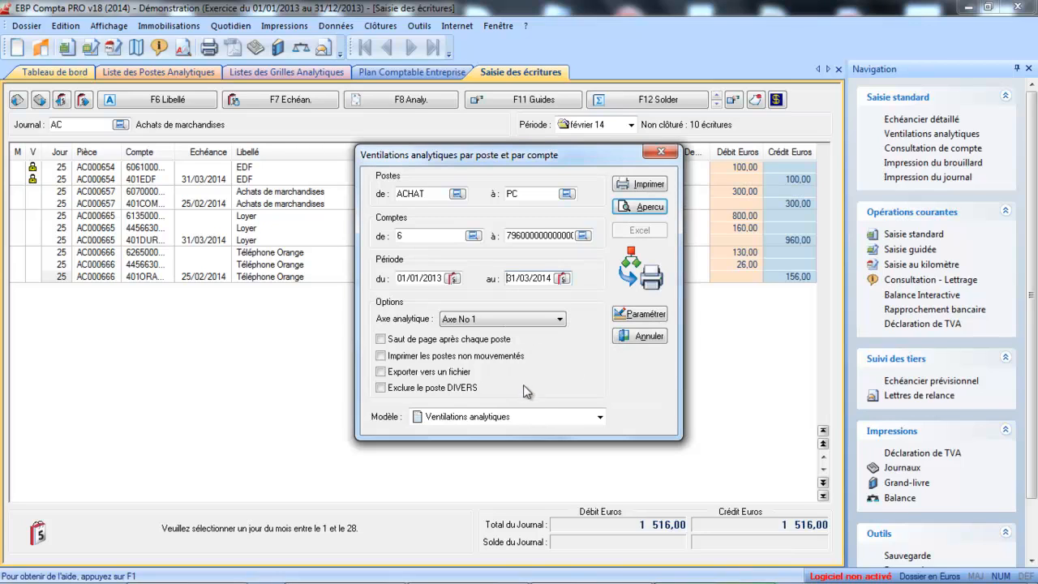
pyautogui.click(638, 208)
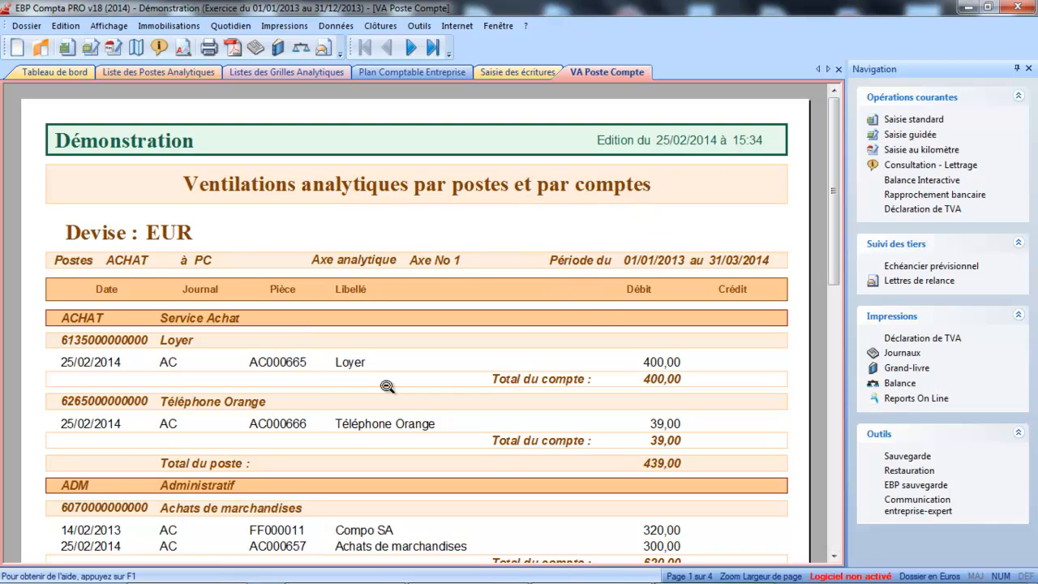
pyautogui.moveTo(835, 177); pyautogui.dragTo(822, 279)
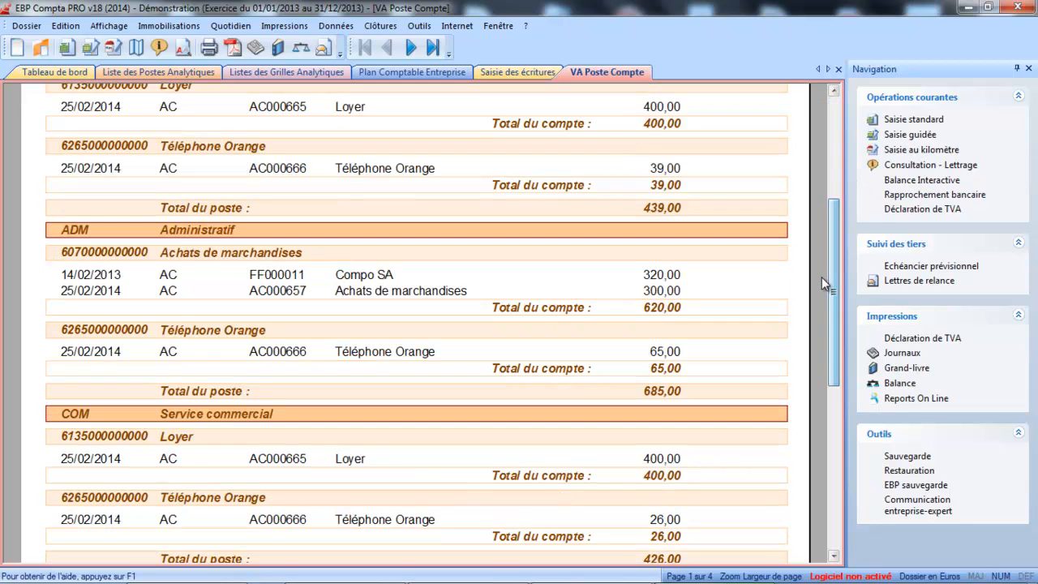
pyautogui.click(839, 70)
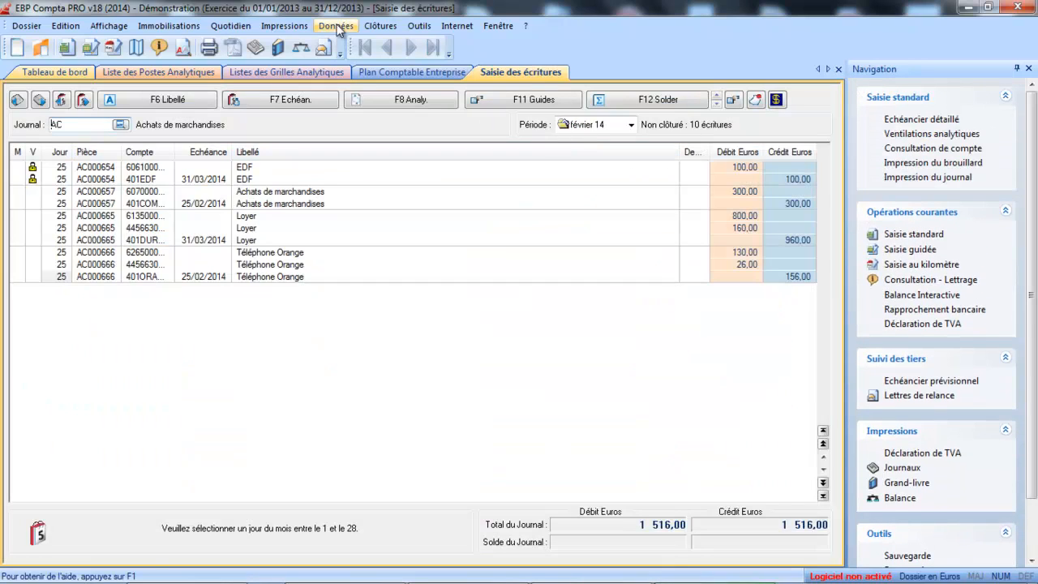
# Step: Bring up the list of analytical posts to review it, and open the list of budgets
pyautogui.click(338, 26)
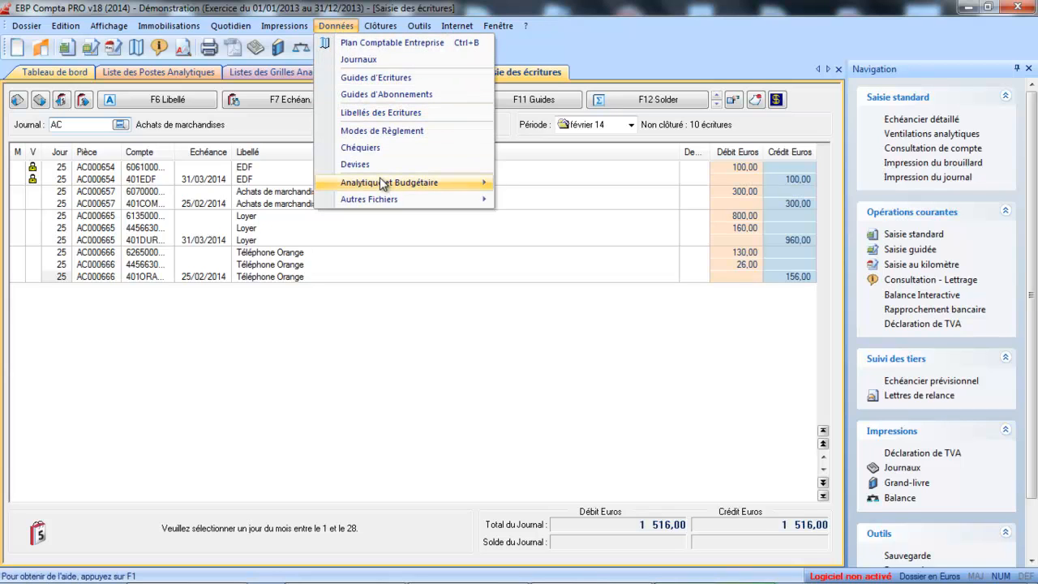
pyautogui.moveTo(382, 184)
pyautogui.click(533, 186)
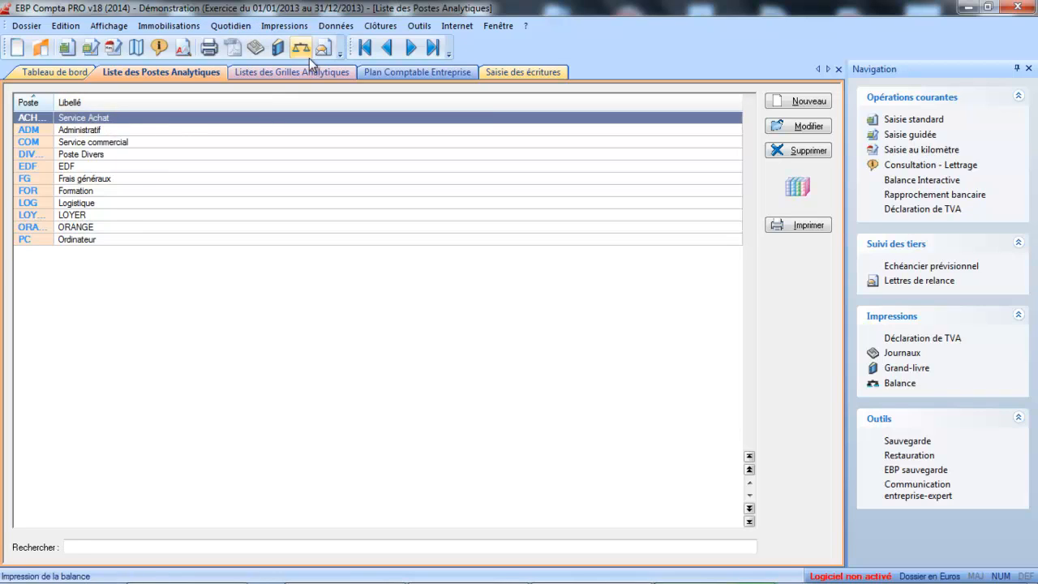
pyautogui.click(336, 25)
pyautogui.moveTo(374, 189)
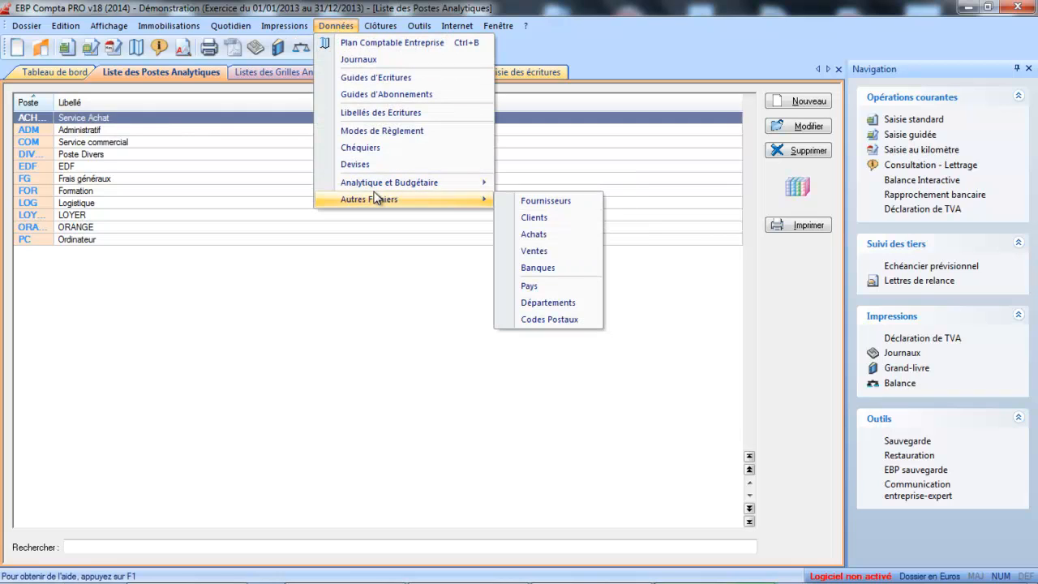
pyautogui.click(536, 219)
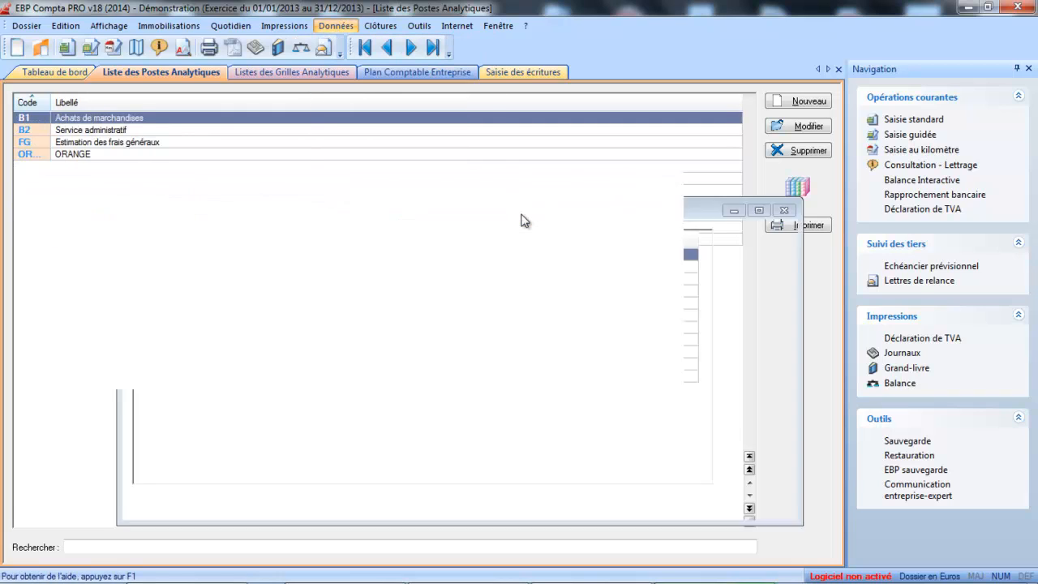
# Step: Create a new analytical debit budget with the code SACHAT
pyautogui.click(770, 106)
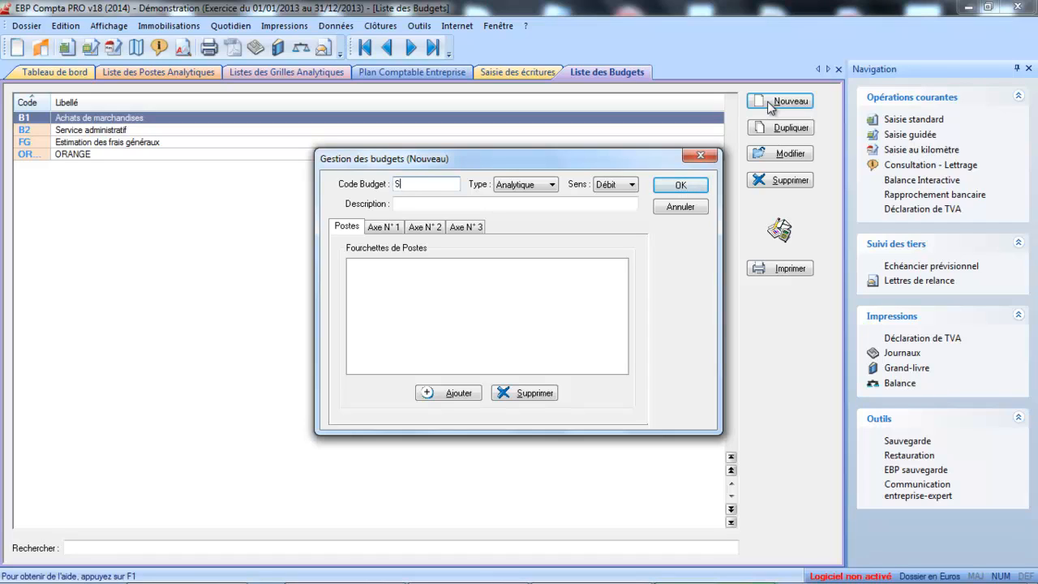
pyautogui.press('BackSpace')
pyautogui.write('AC')
pyautogui.press('BackSpace')
pyautogui.press('BackSpace')
pyautogui.write('ACHAT')
pyautogui.press('Tab')
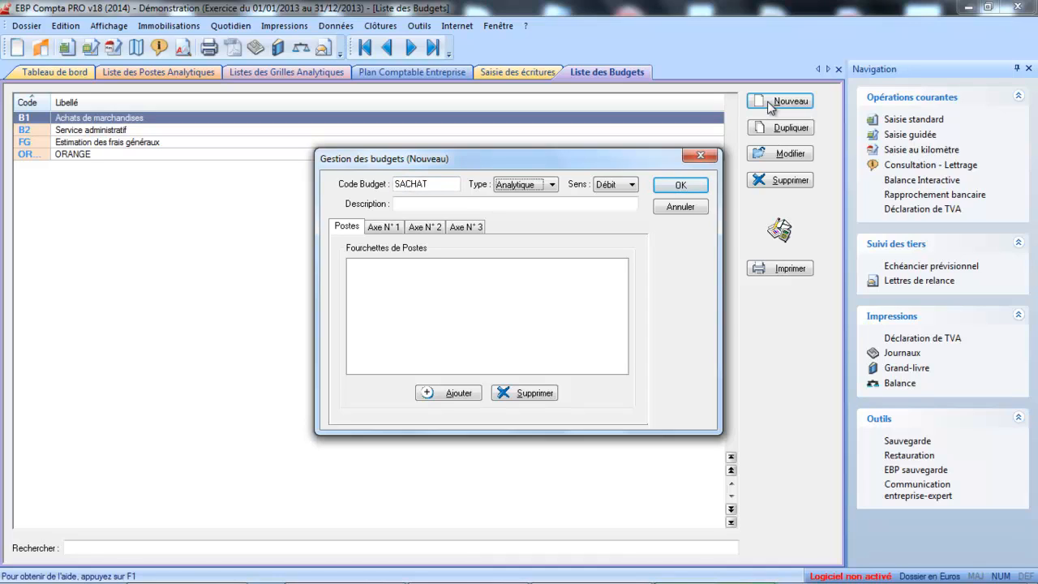
# Step: Enter "Service Achat" as the description of the SACHAT budget
pyautogui.click(481, 203)
pyautogui.write('sERVI')
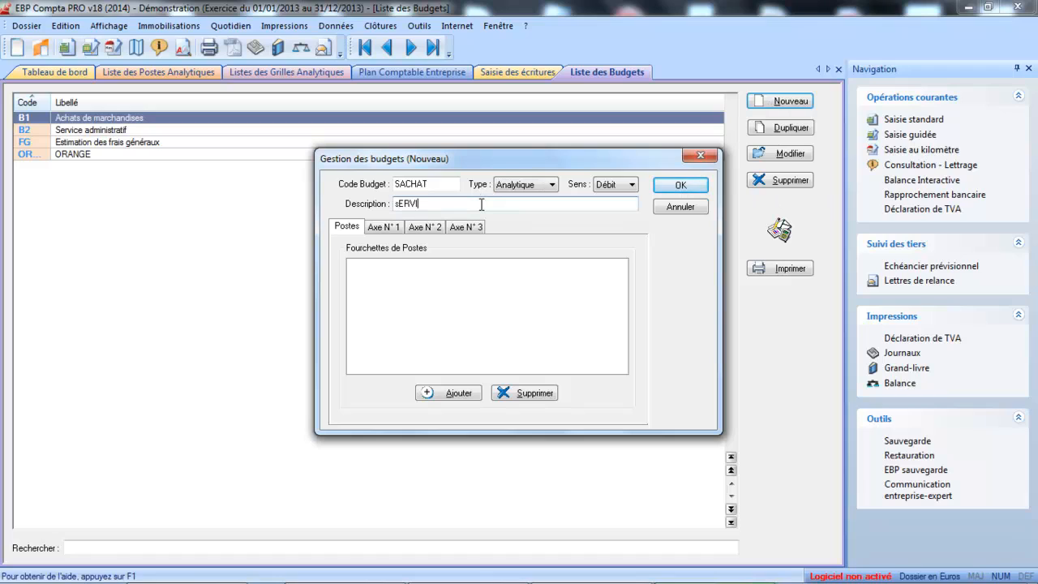
pyautogui.press('BackSpace')
pyautogui.press('BackSpace')
pyautogui.press('BackSpace')
pyautogui.press('BackSpace')
pyautogui.press('BackSpace')
pyautogui.write('Service Achat')
pyautogui.press('Tab')
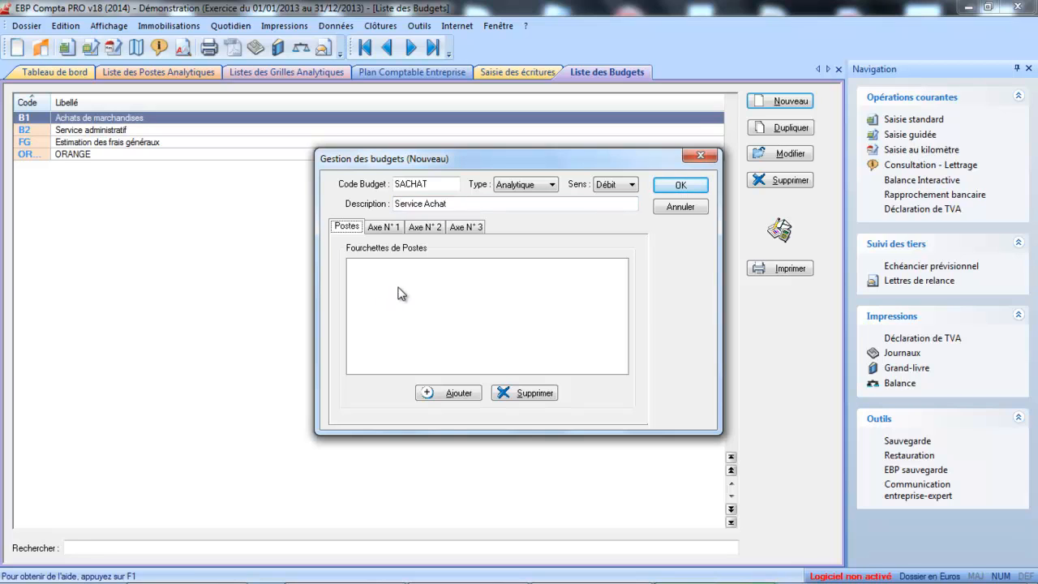
# Step: Add a post range to the SACHAT budget running from ACHAT to ACHAT
pyautogui.click(450, 395)
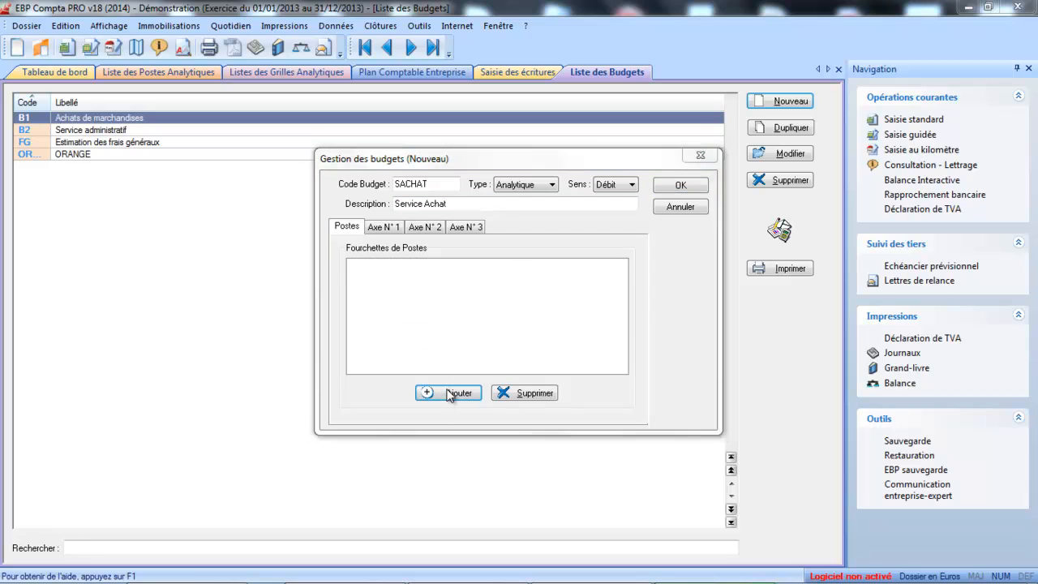
pyautogui.click(536, 292)
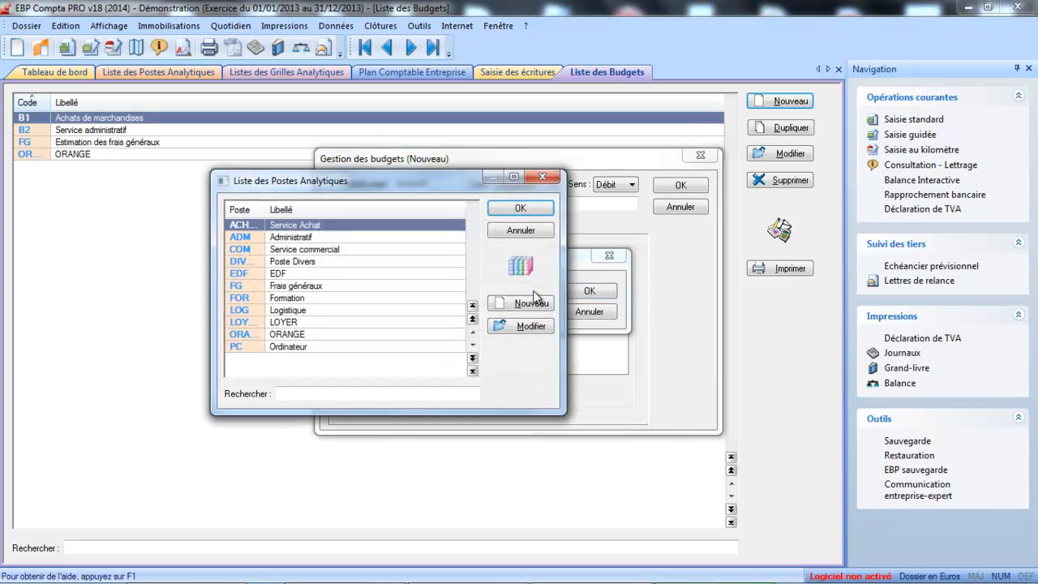
pyautogui.doubleClick(396, 227)
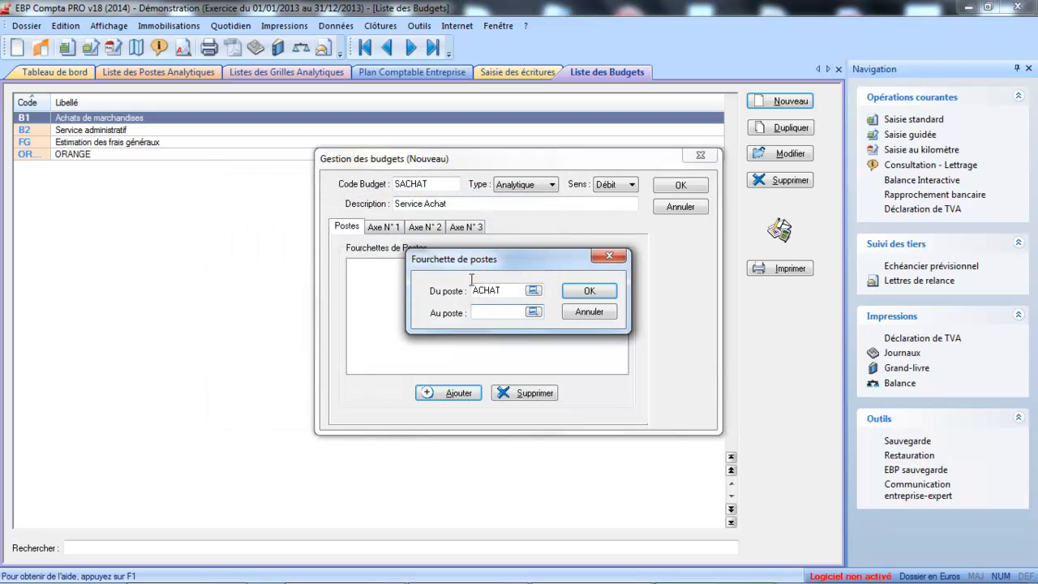
pyautogui.click(534, 312)
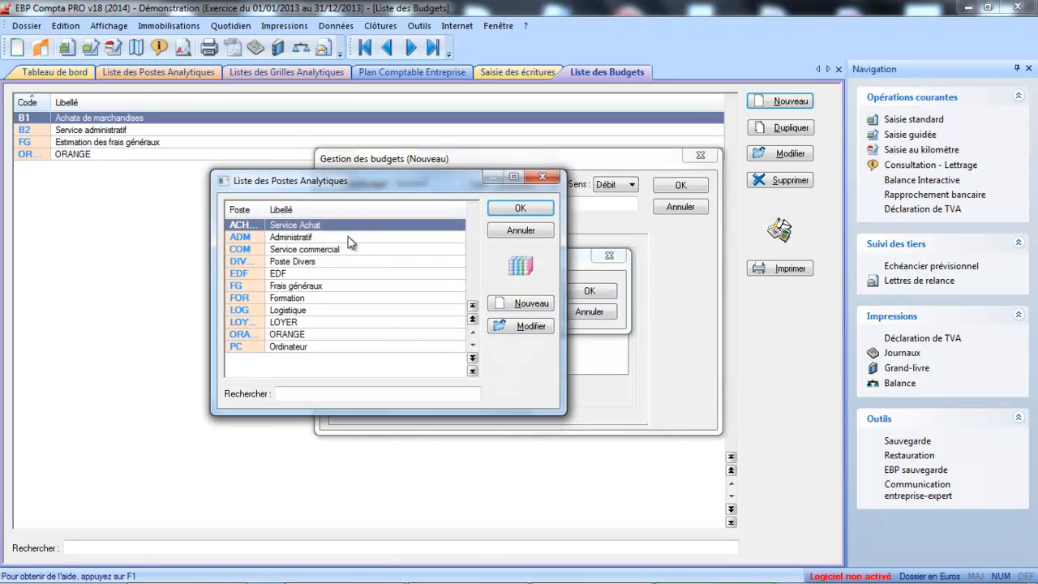
pyautogui.doubleClick(339, 232)
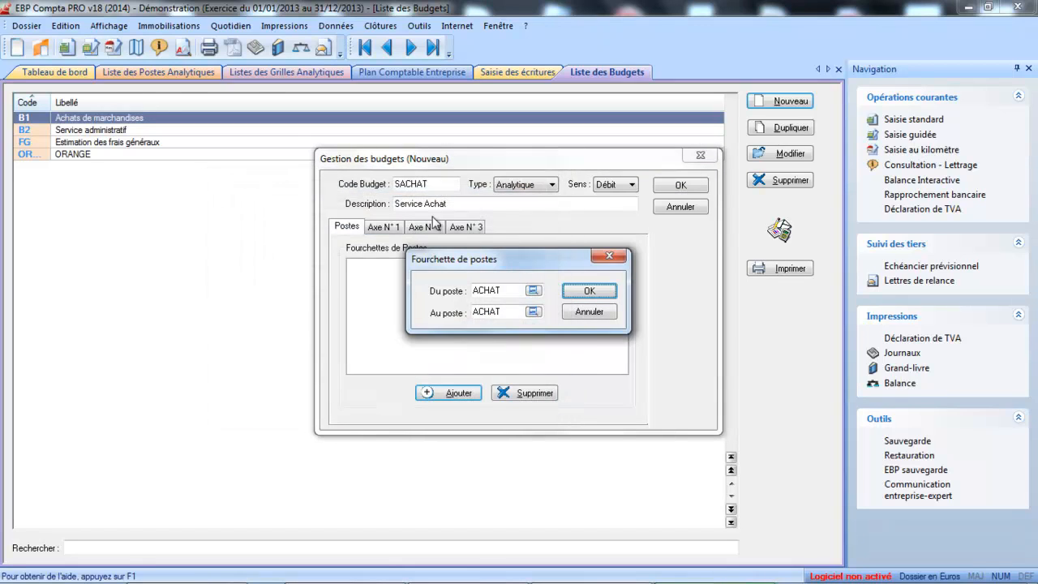
pyautogui.click(590, 290)
# Step: Save the SACHAT budget to access its Axe N° 1 forecasts and choose the 2014 financial year
pyautogui.click(389, 228)
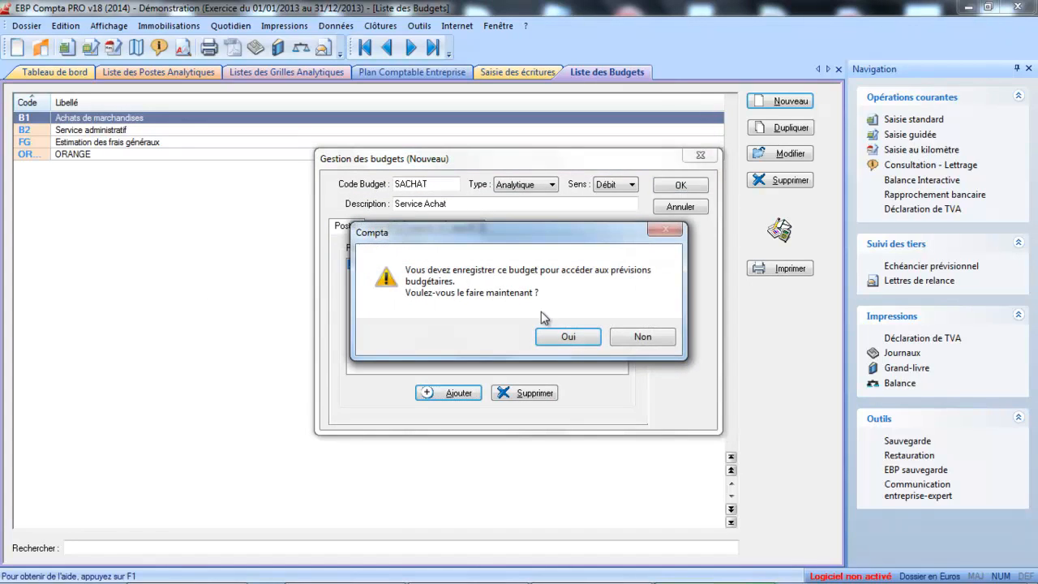
pyautogui.click(568, 337)
pyautogui.click(545, 251)
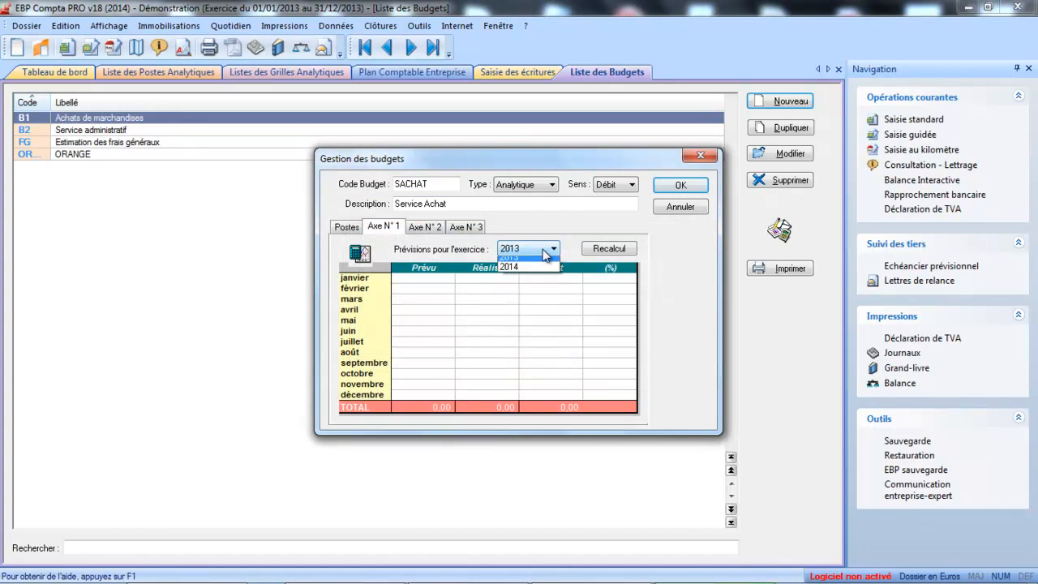
pyautogui.click(531, 267)
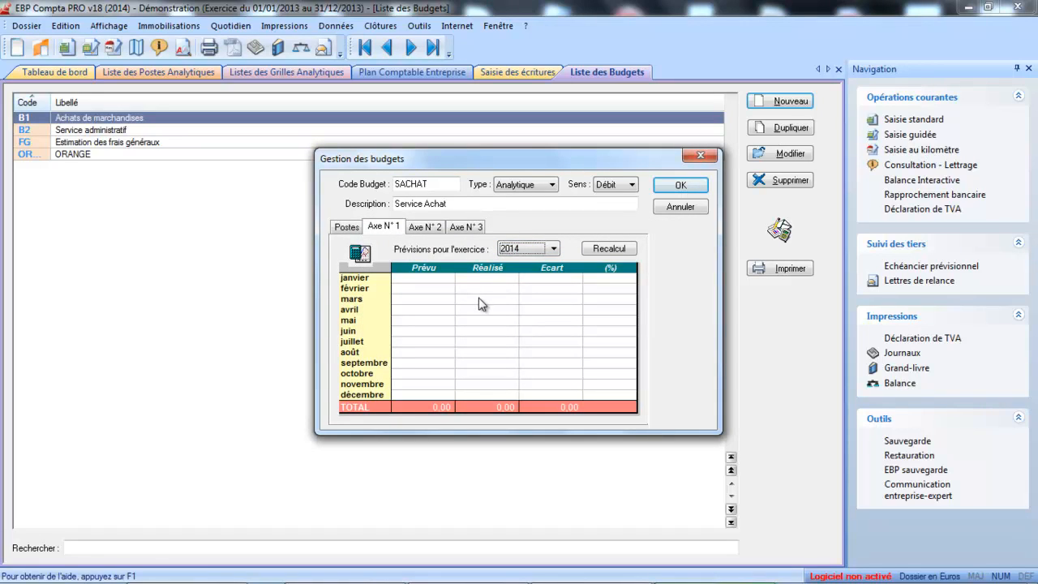
# Step: Set the planned amount for mars to 800 and recalculate the actual figures
pyautogui.click(436, 300)
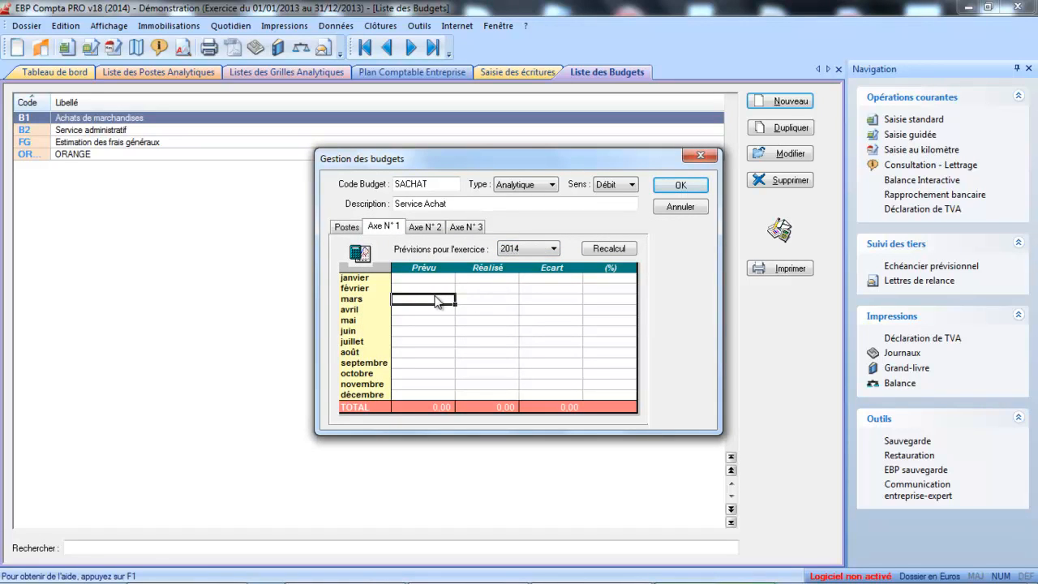
pyautogui.write('800')
pyautogui.press('Return')
pyautogui.click(607, 249)
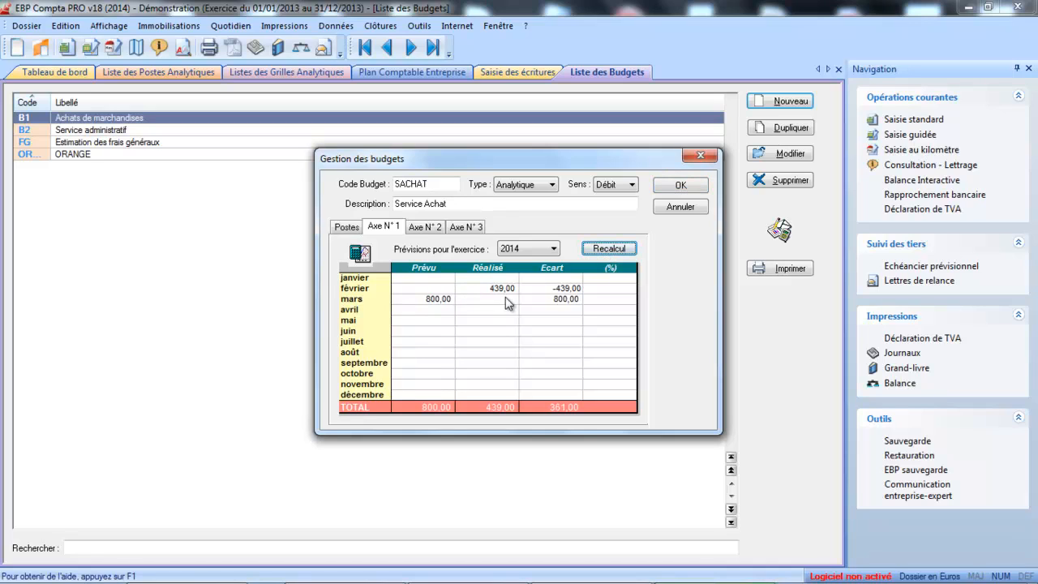
# Step: Set the planned amount for février to 700 and validate the SACHAT budget
pyautogui.click(445, 296)
pyautogui.click(445, 288)
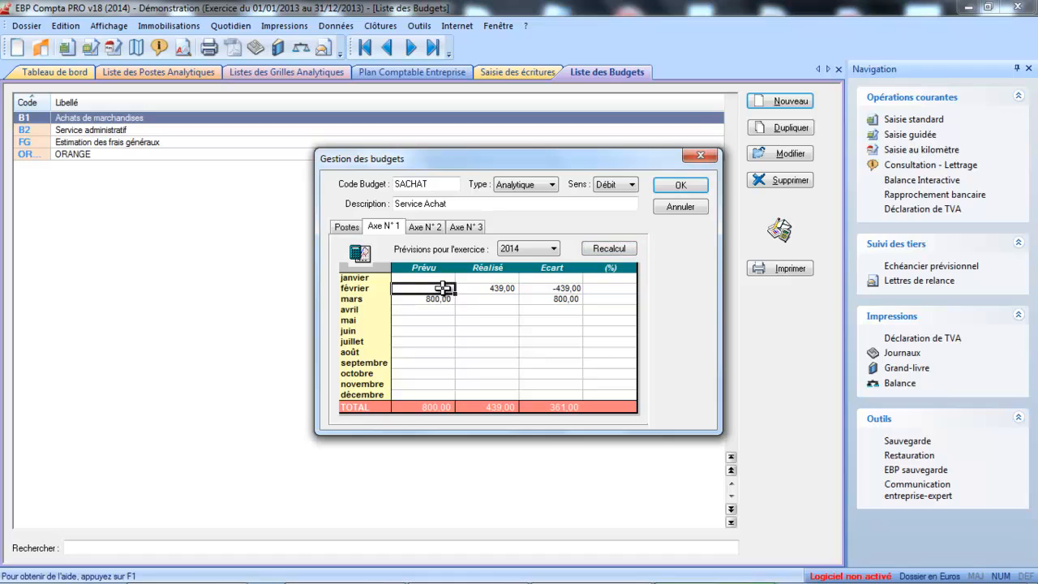
pyautogui.write('700')
pyautogui.press('Return')
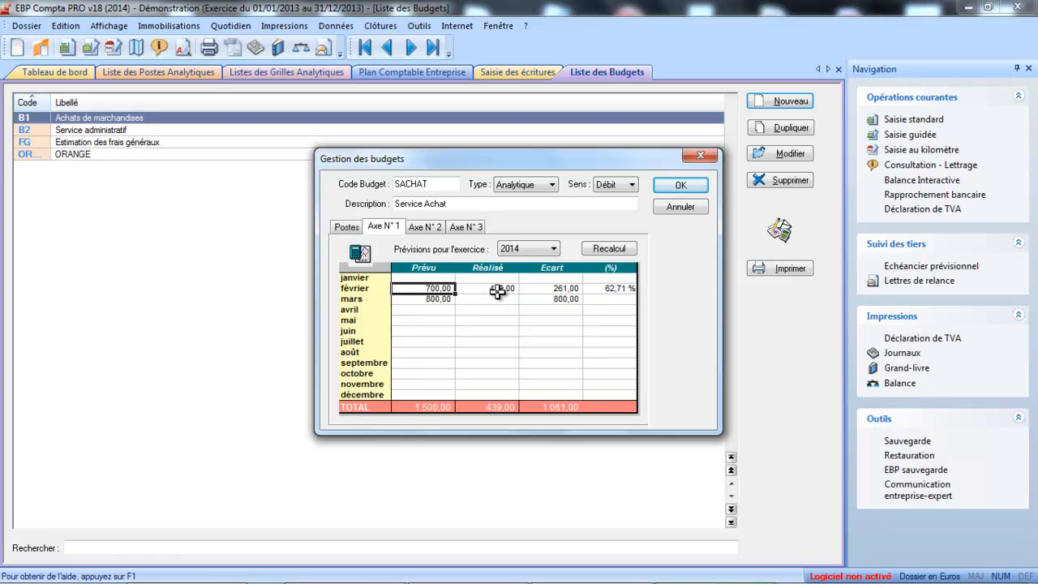
pyautogui.click(681, 186)
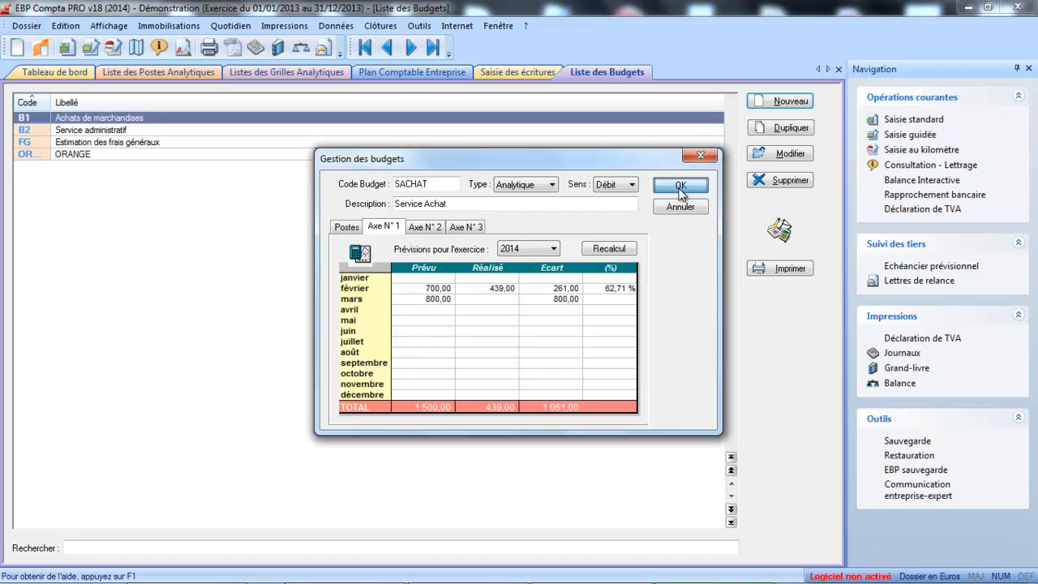